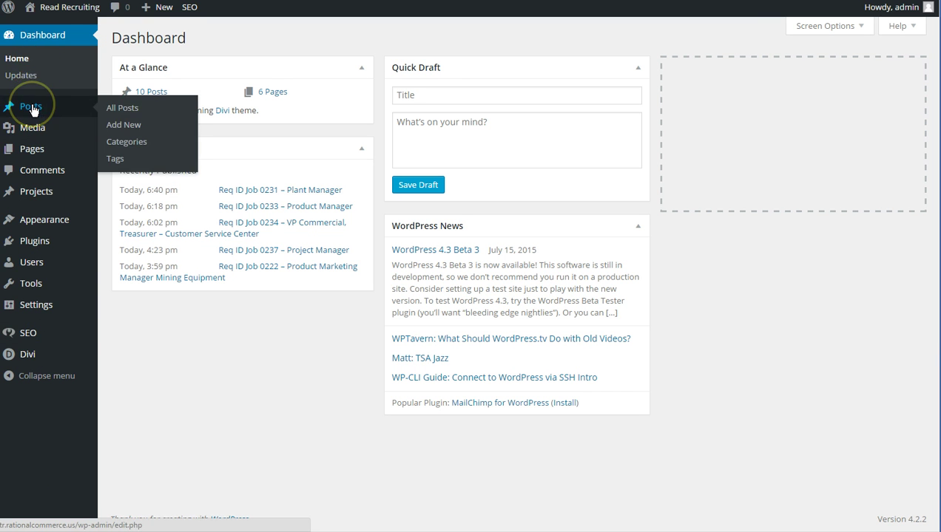
Start a blank new post from the admin bar's New menu.
left_click(124, 125)
mouse_move(158, 7)
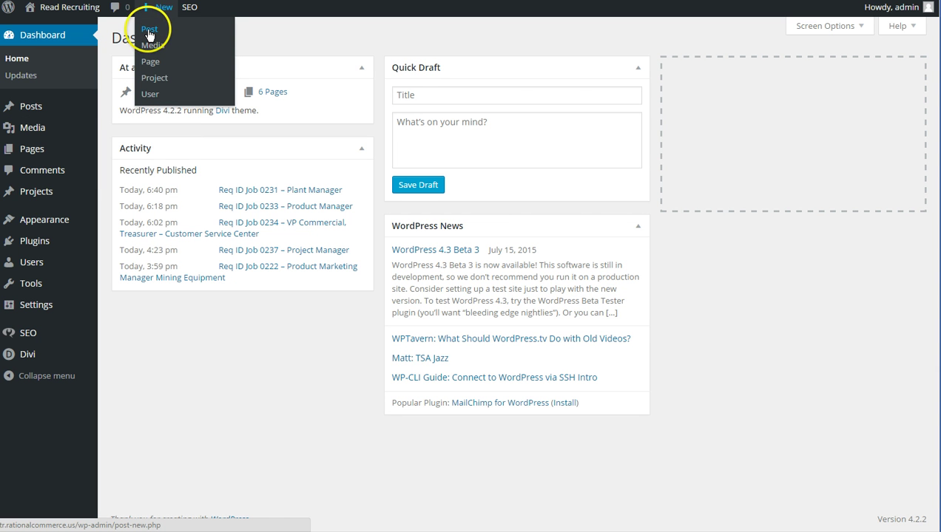
left_click(149, 31)
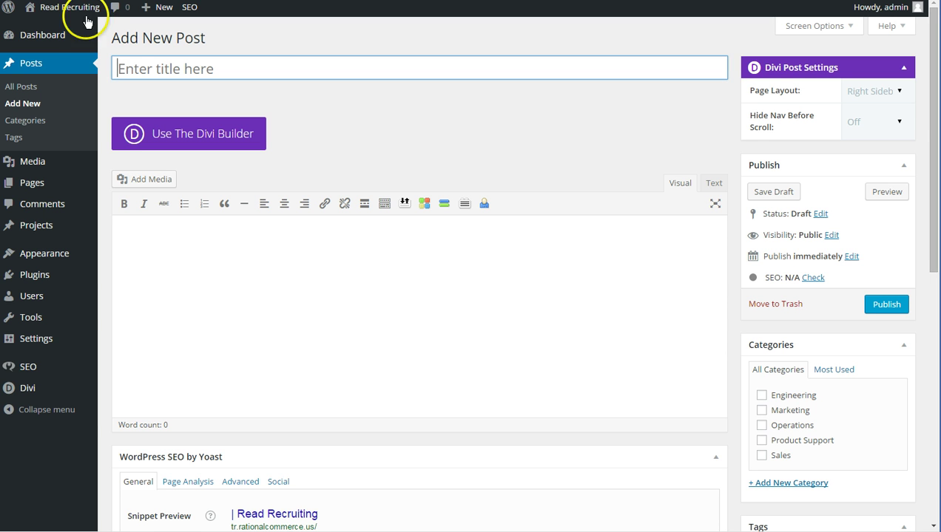
Title the post 'Req ID Job 0999 - Mining Engineer', correcting the 'Enginer' typo.
left_click(42, 33)
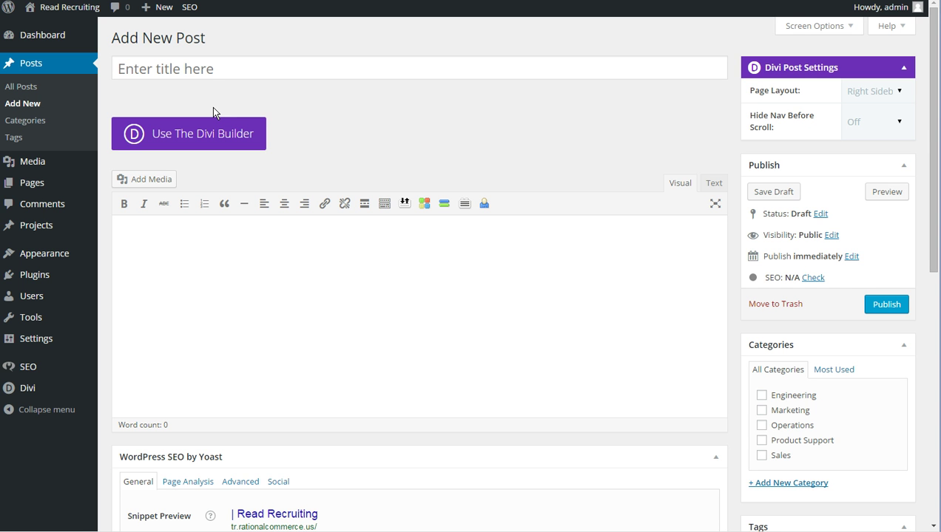
left_click(207, 69)
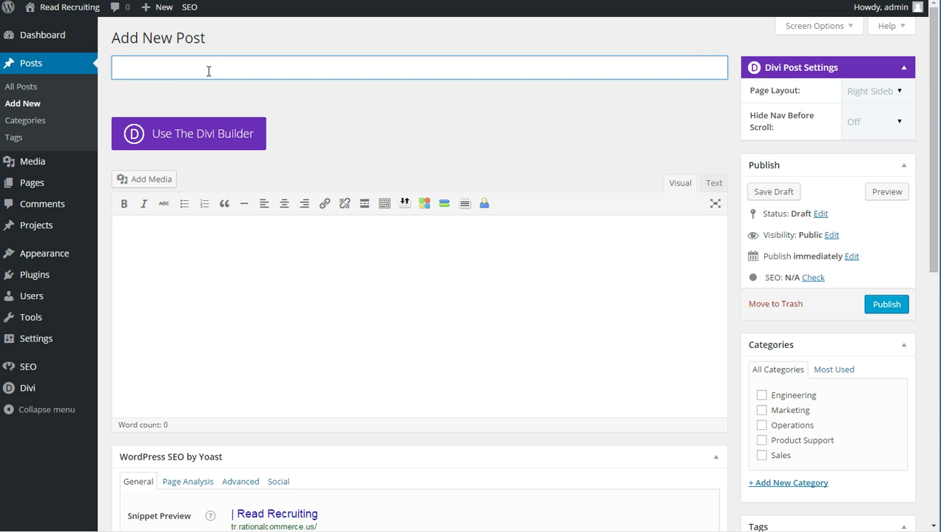
type("Req")
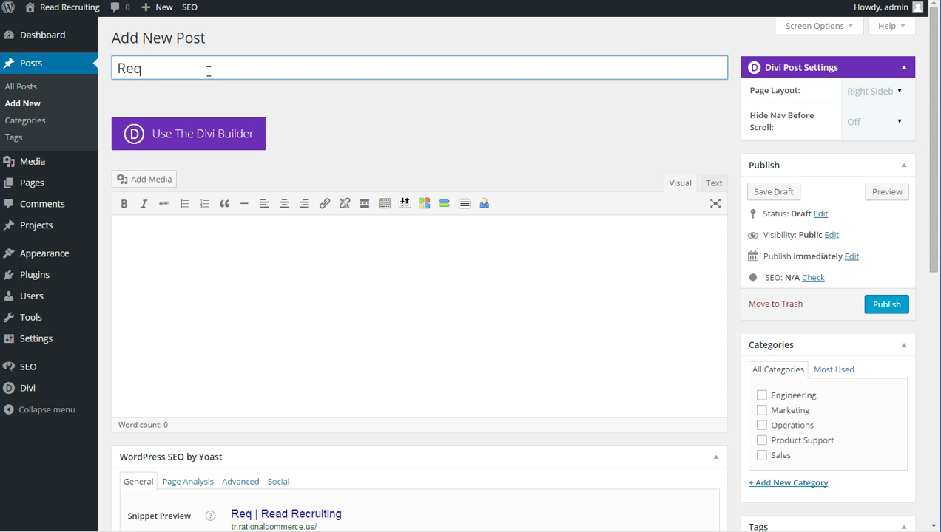
type(" ID")
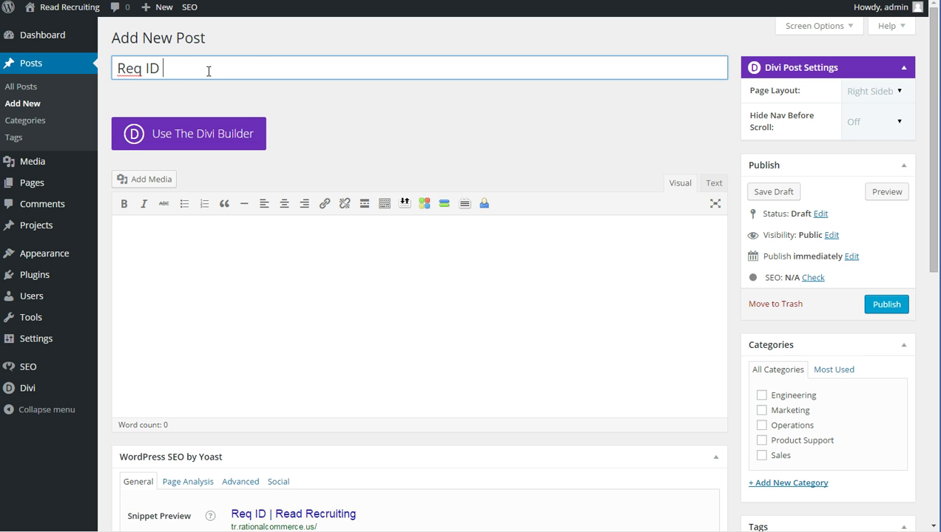
type(" Job")
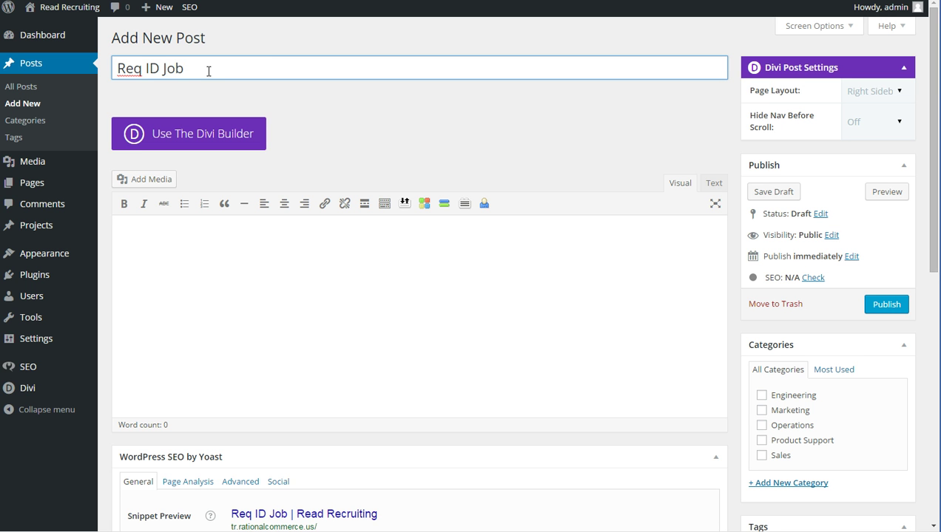
type(" 0999")
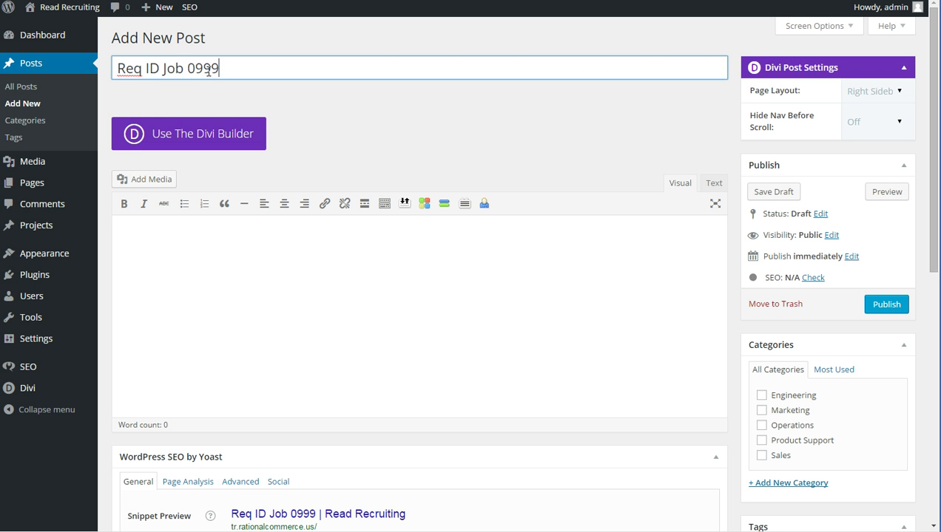
type(" - Mining Enginer")
key("BackSpace")
key("BackSpace")
type("eer")
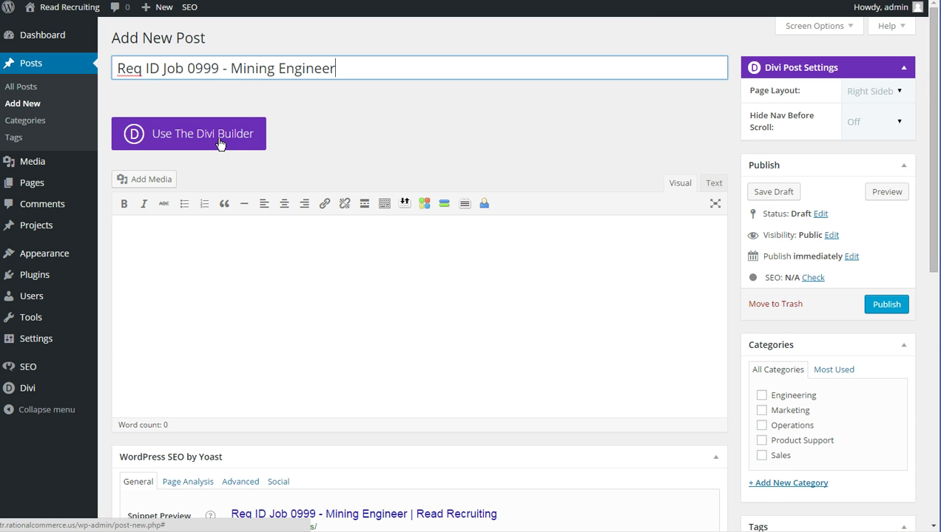
Switch the post to the Divi Builder.
left_click(220, 143)
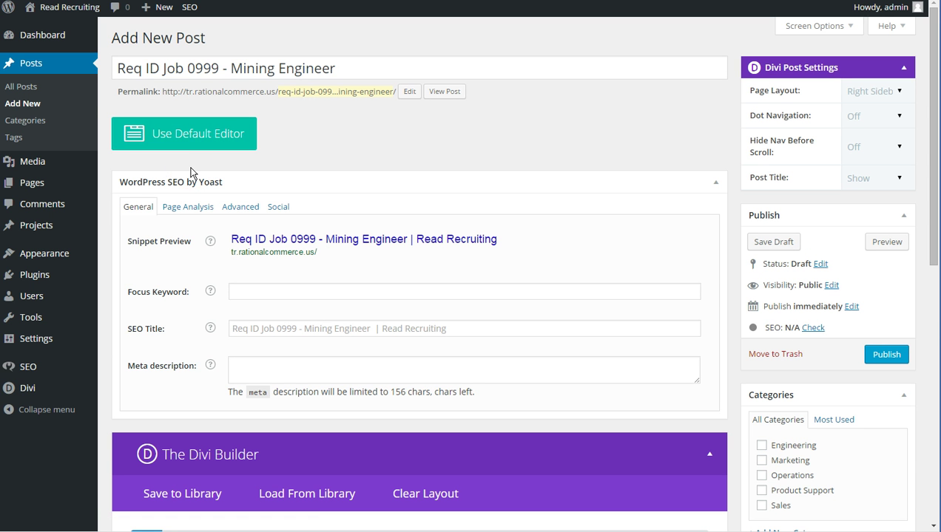
left_click_drag(186, 172, 153, 187)
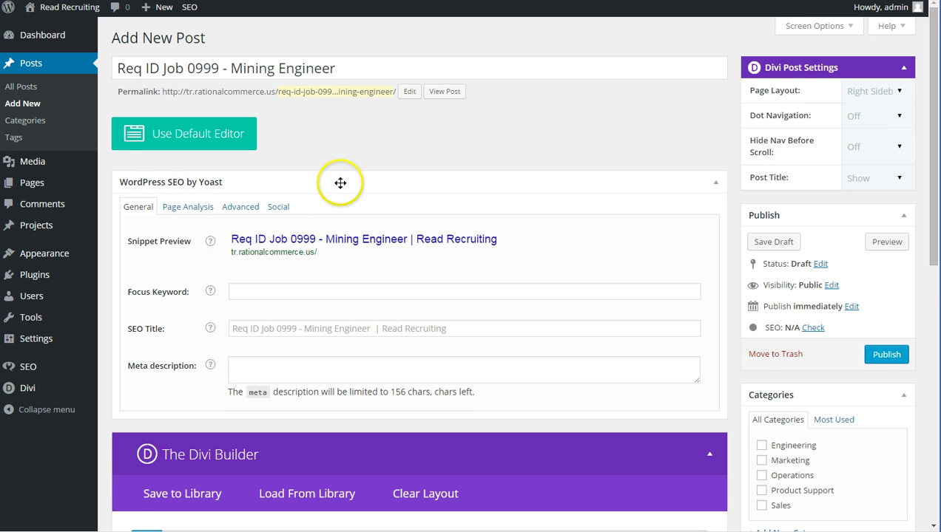
scroll(340, 183, "down", 1)
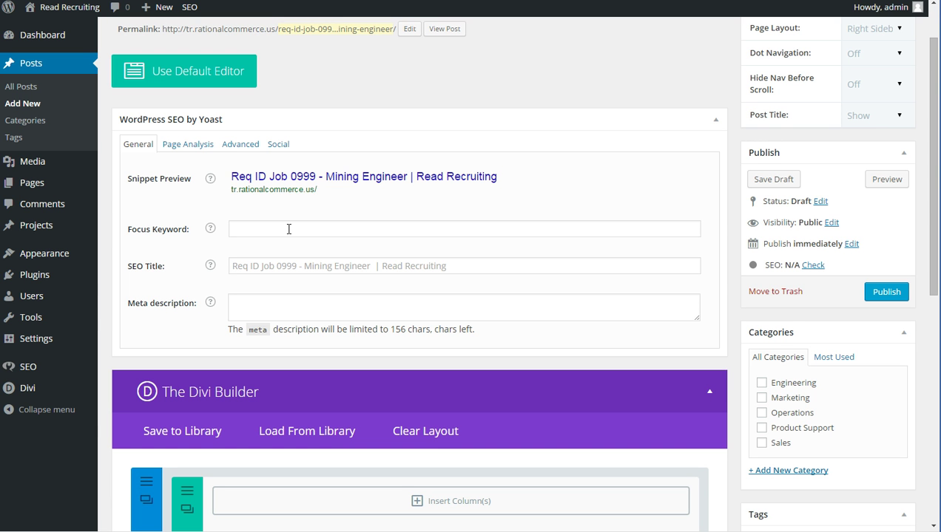
Set the Yoast focus keyword to 'mining engineer'.
left_click(288, 229)
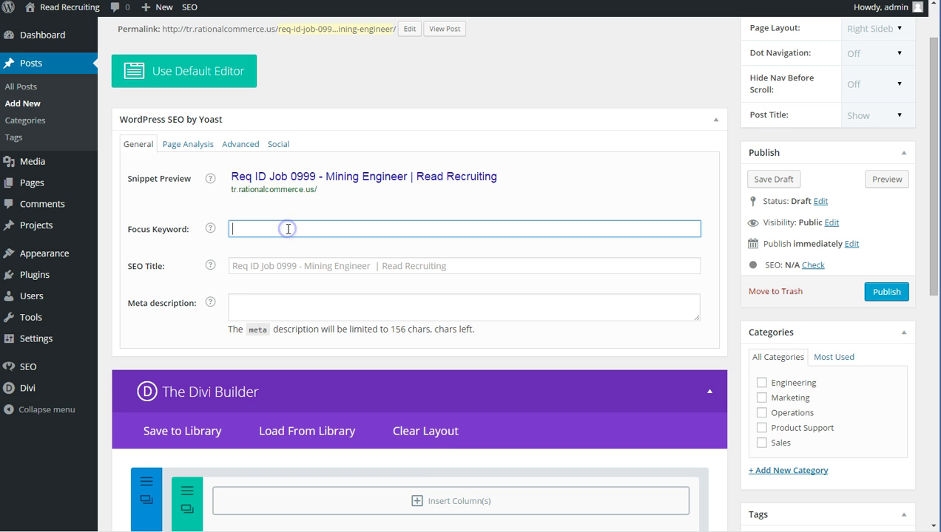
type("mining engineer")
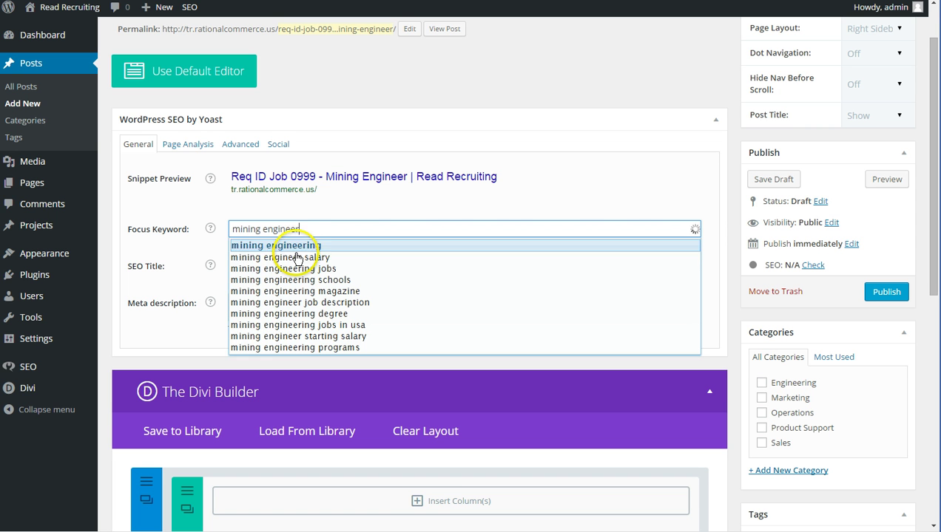
left_click(307, 228)
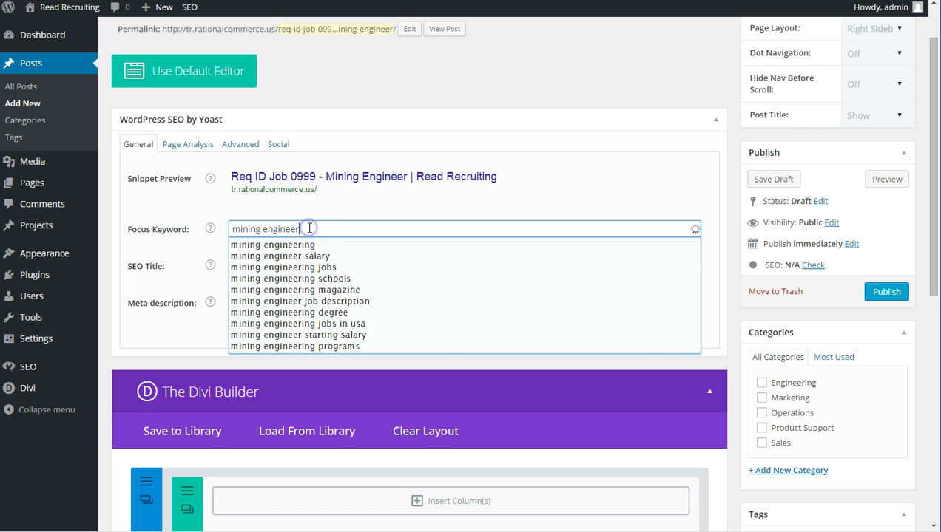
left_click(352, 201)
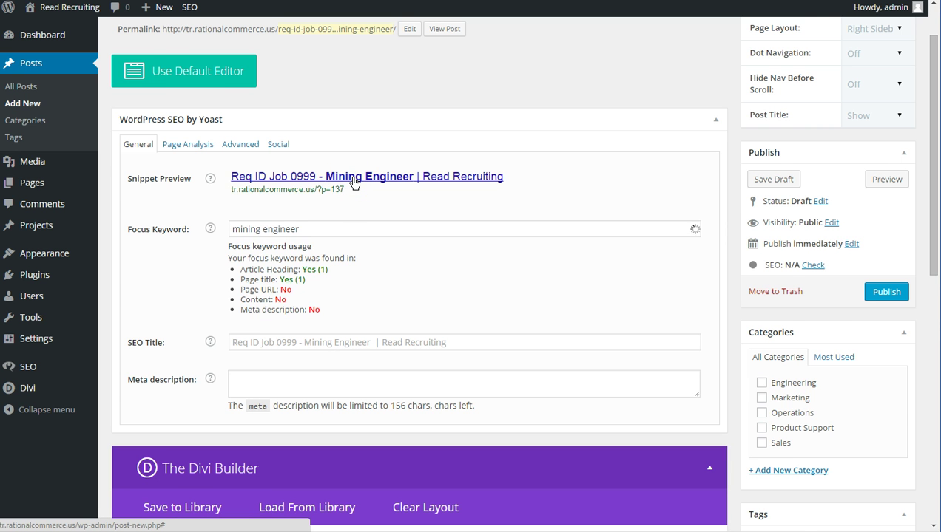
scroll(353, 183, "up", 1)
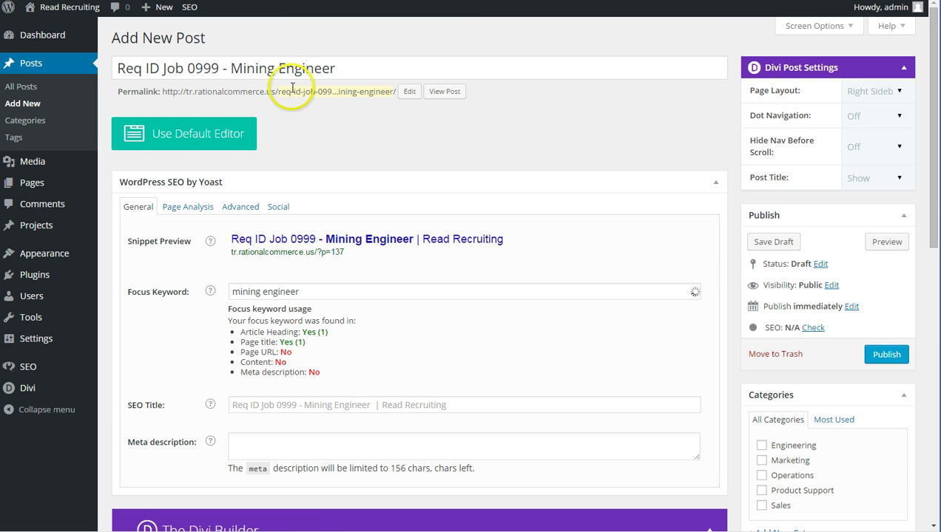
scroll(353, 360, "down", 1)
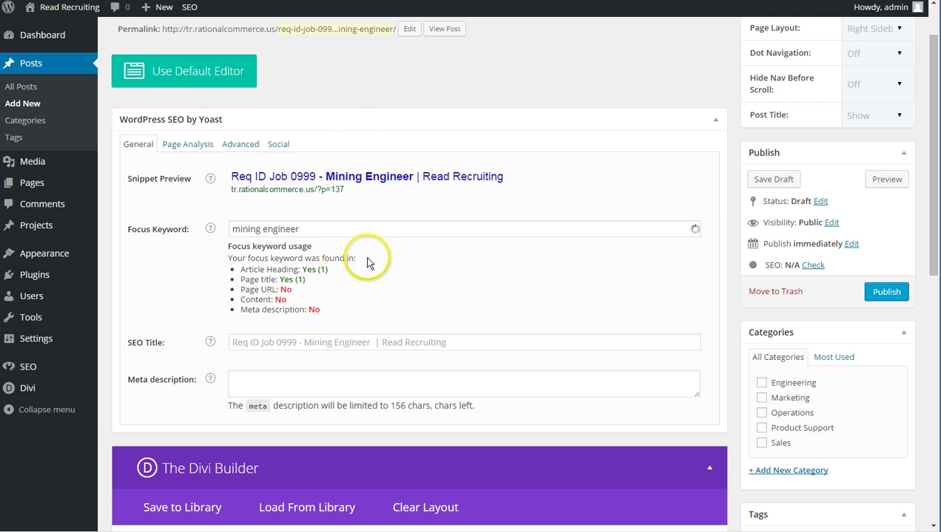
Write a meta description offering a Monday–Friday mining engineer job in Annapolis, Maryland.
left_click(318, 383)
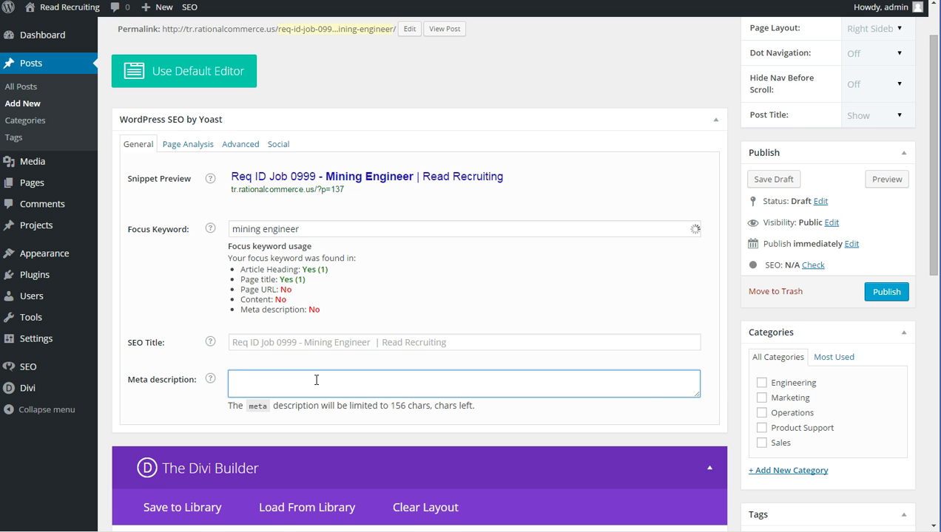
type("Position available for blonde, long legged mining engineer to work with us in Annapolis, m")
key("BackSpace")
type("Maryland,")
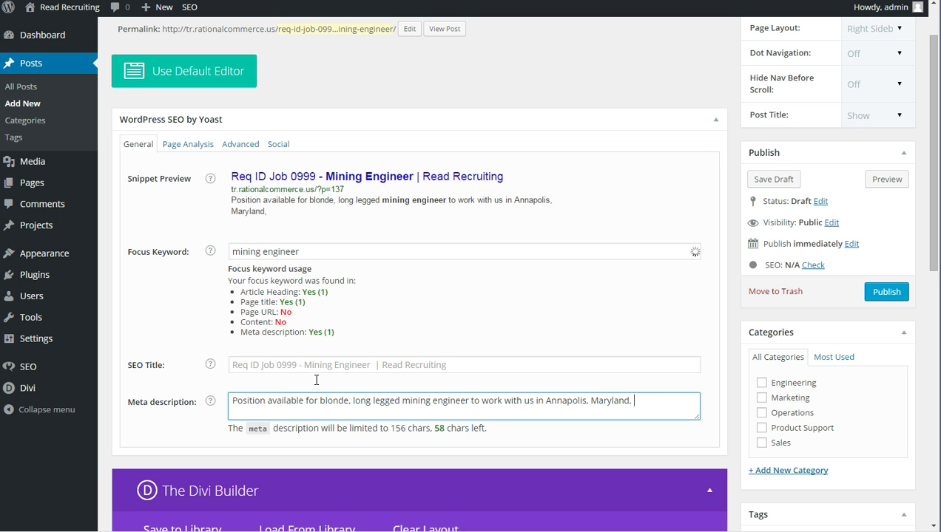
type("from ")
type("Mond")
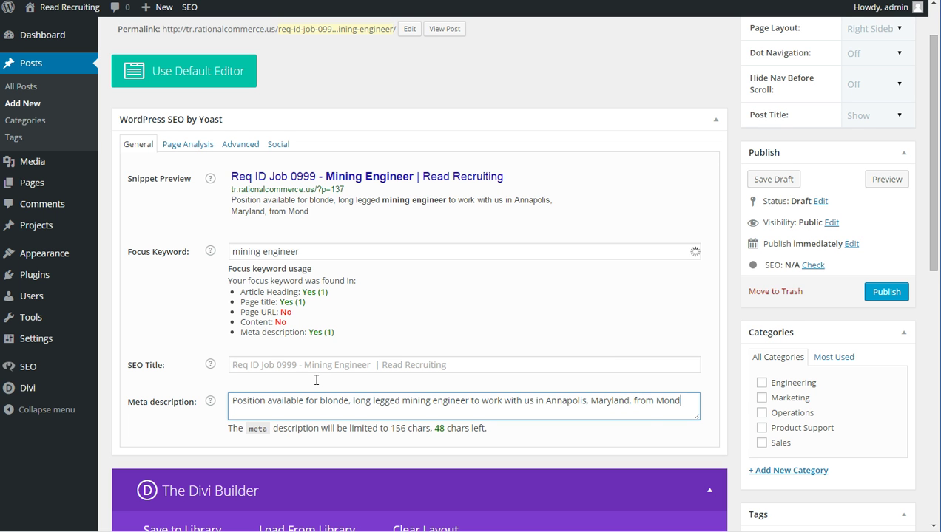
type("ay through Friday")
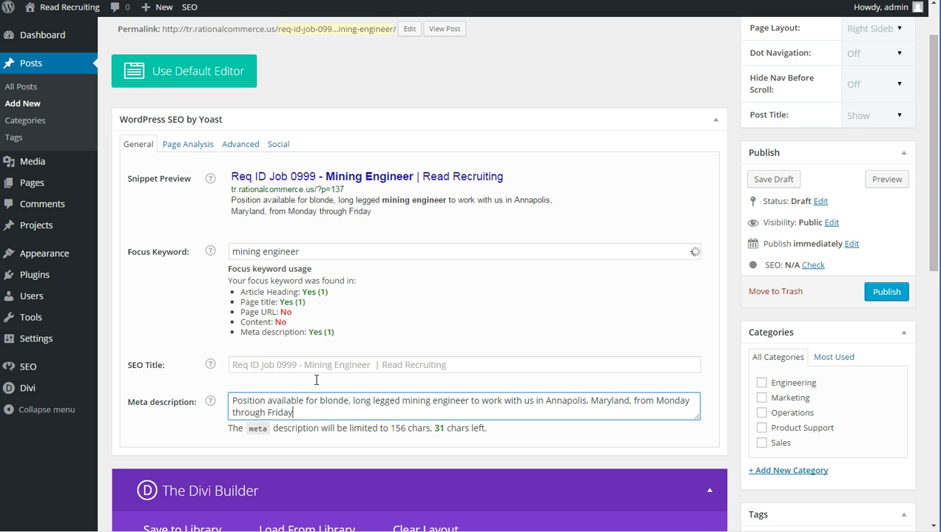
type(".")
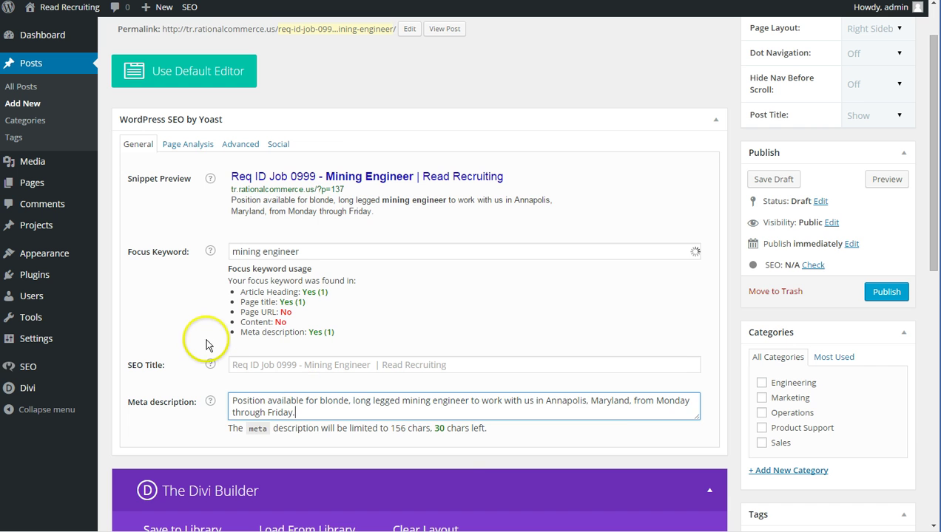
scroll(205, 344, "down", 1)
scroll(205, 344, "down", 2)
scroll(207, 345, "up", 2)
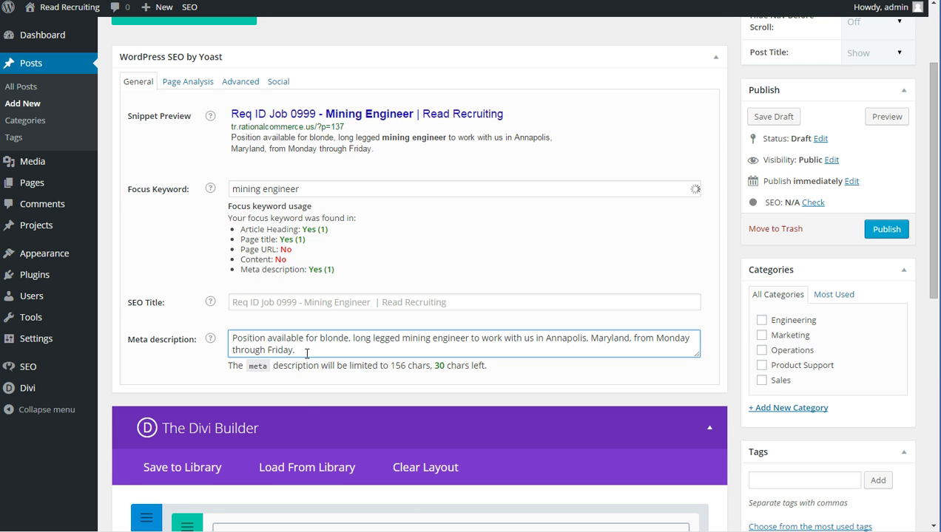
scroll(307, 354, "down", 3)
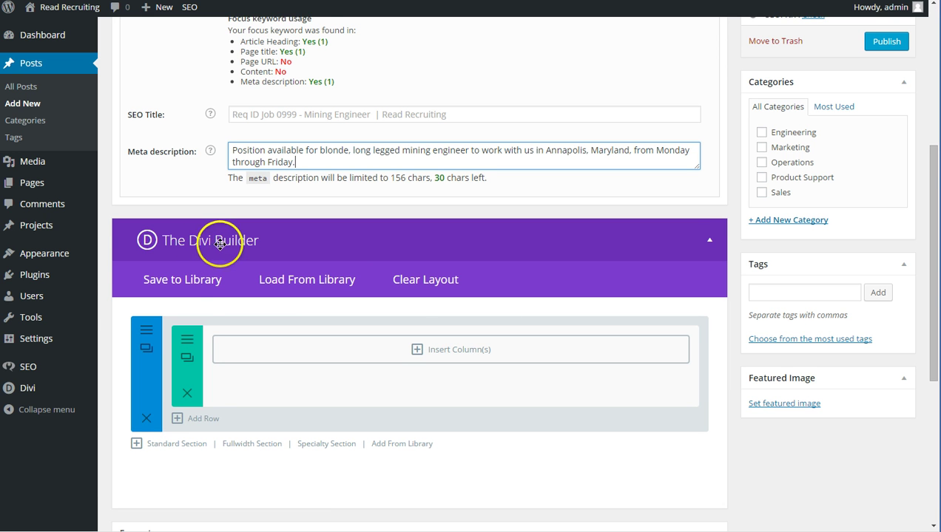
scroll(211, 246, "down", 1)
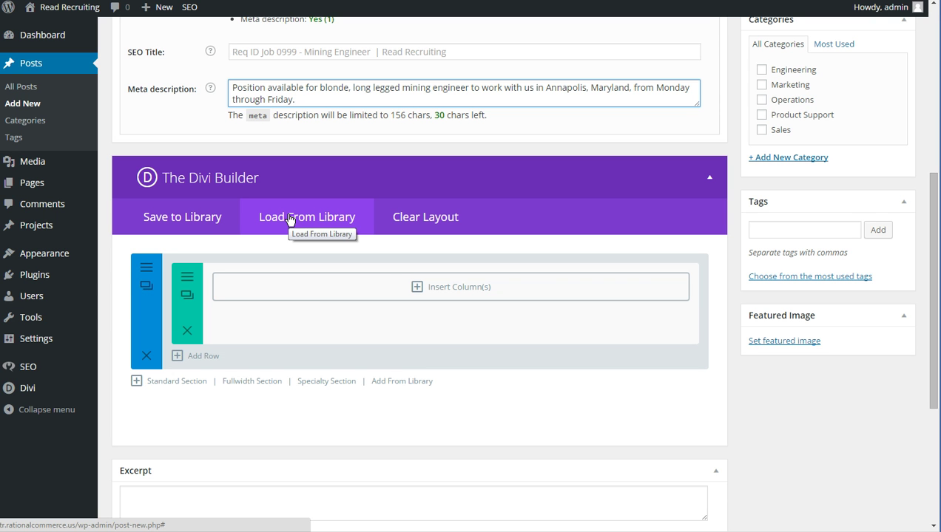
Load the saved library layout and move the first Text module down one slot.
left_click(292, 219)
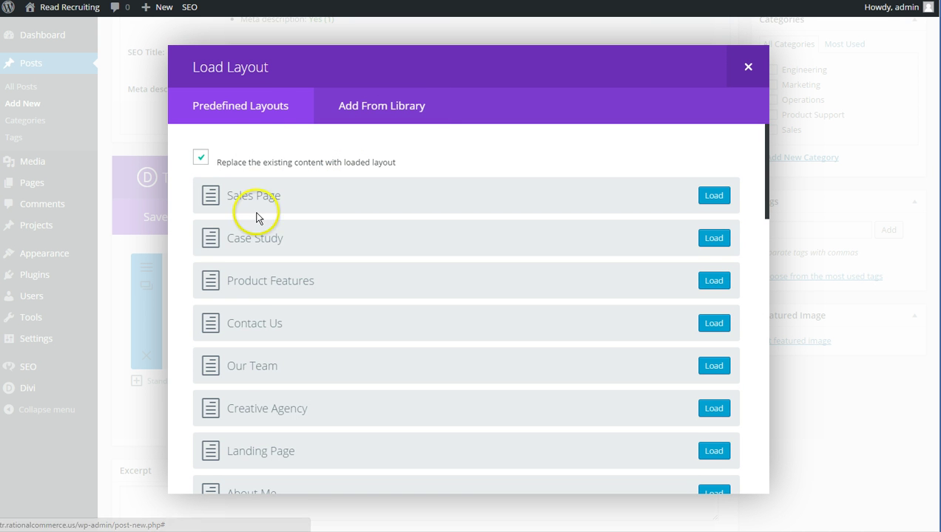
scroll(250, 288, "down", 5)
scroll(250, 283, "down", 2)
scroll(250, 283, "up", 5)
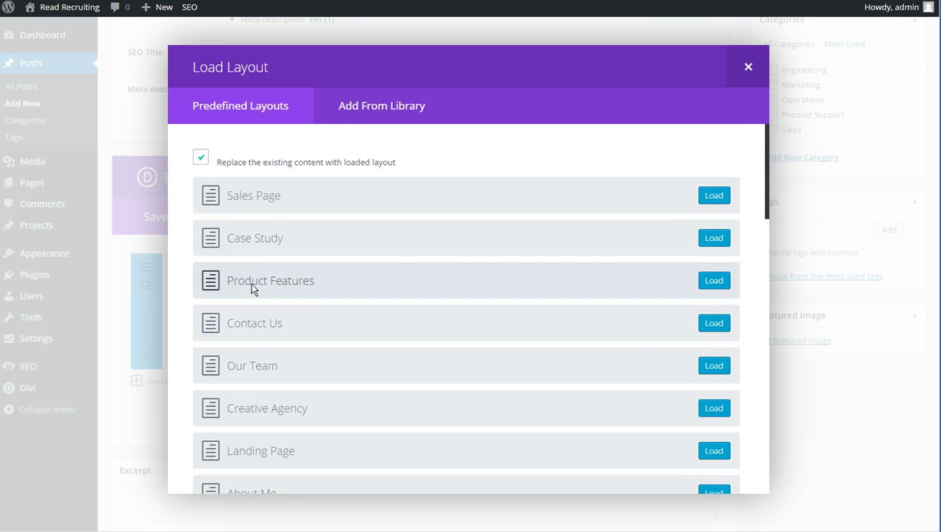
left_click(363, 108)
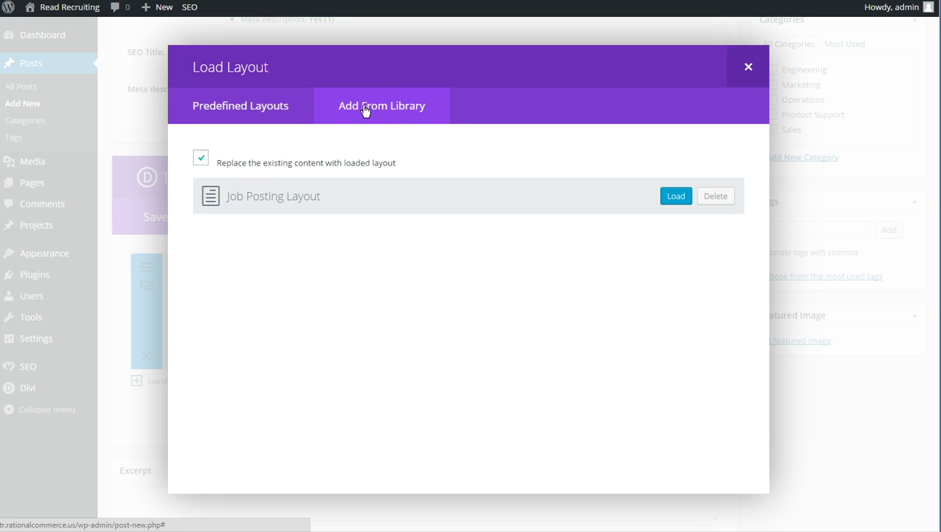
left_click(676, 197)
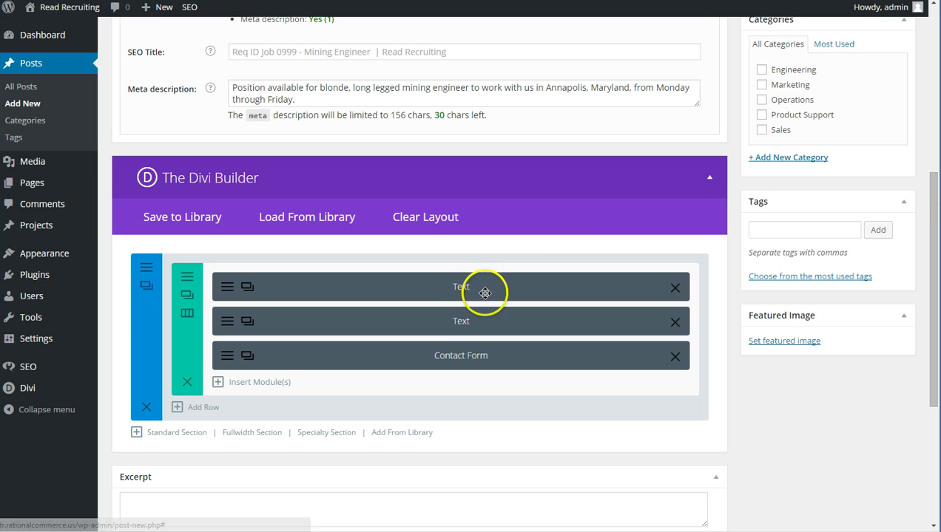
left_click_drag(469, 288, 468, 321)
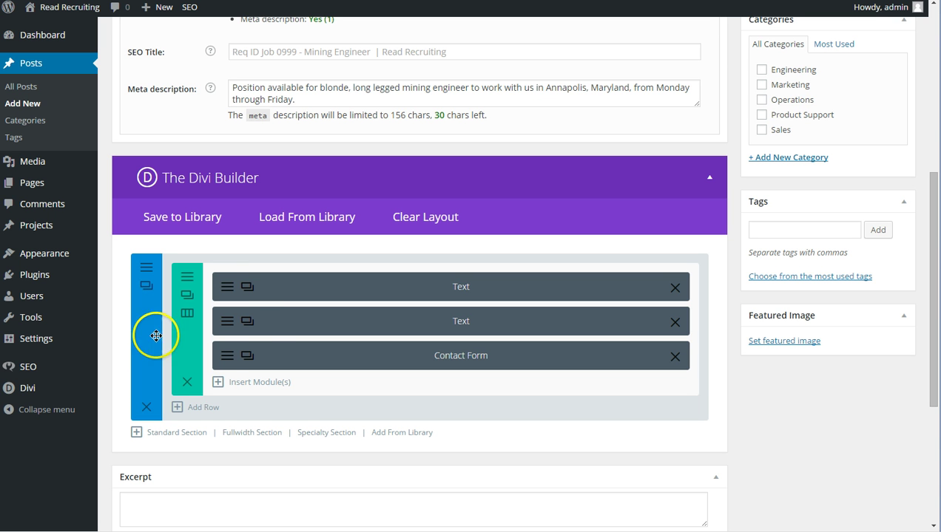
Write the Job Description and Job Responsibilities headings with filler text in the first Text module.
left_click(227, 288)
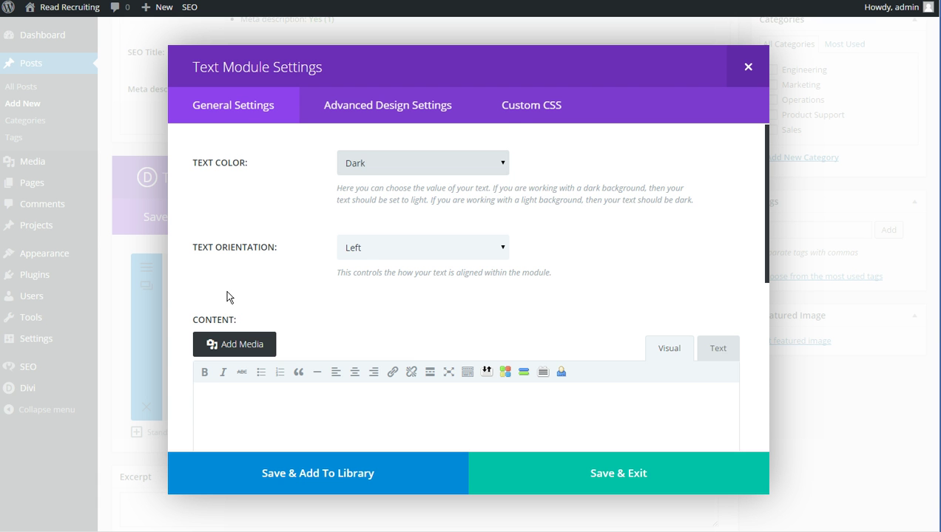
scroll(226, 292, "down", 3)
left_click(220, 296)
left_click(212, 272)
left_click(212, 273)
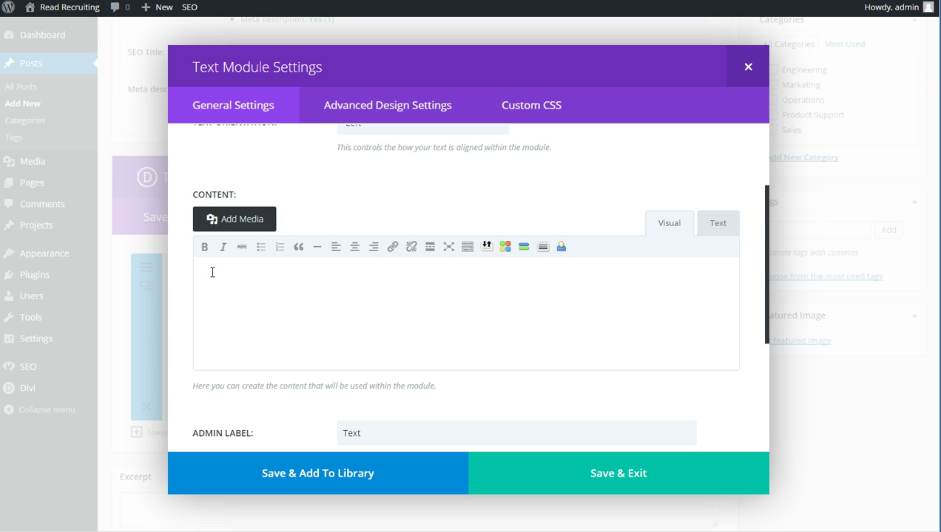
type("Job Description")
key("Return")
type("asldfja; afjas;l ifasjf ajfa;slif a;lsjfaj ajf a;jfas;l")
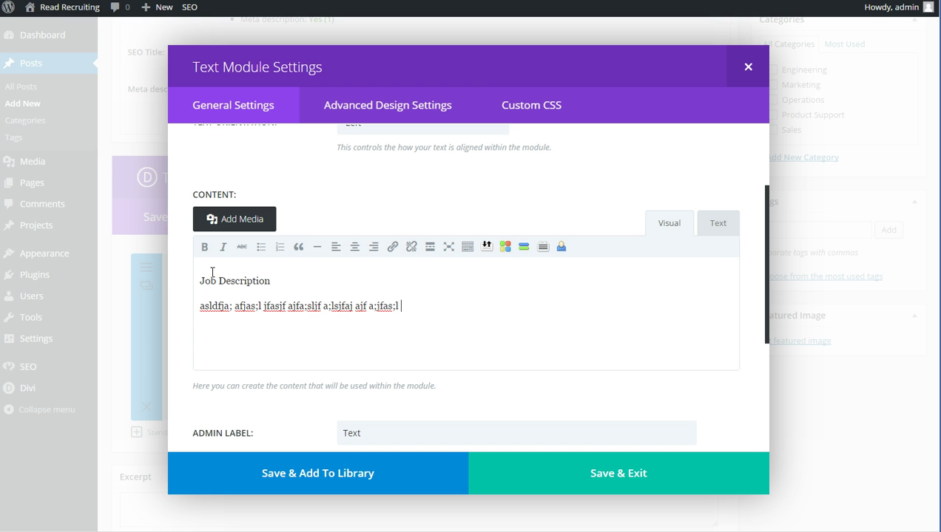
key("Return")
type("Job ")
type("Responsibii")
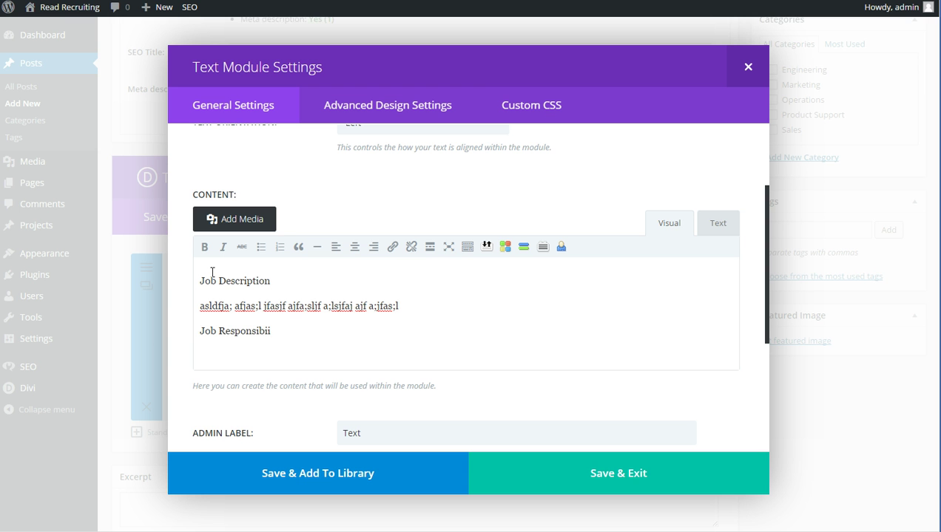
key("BackSpace")
type("lities")
key("Return")
type("asdkfj;als asdfjal jfadjf aljfdasdjfaldjfajdfajdfasdjfa")
Add an Education heading with bullets 'BS in mining engineering' and 'MBA preferred'.
key("Return")
type("Eduac")
key("BackSpace")
key("BackSpace")
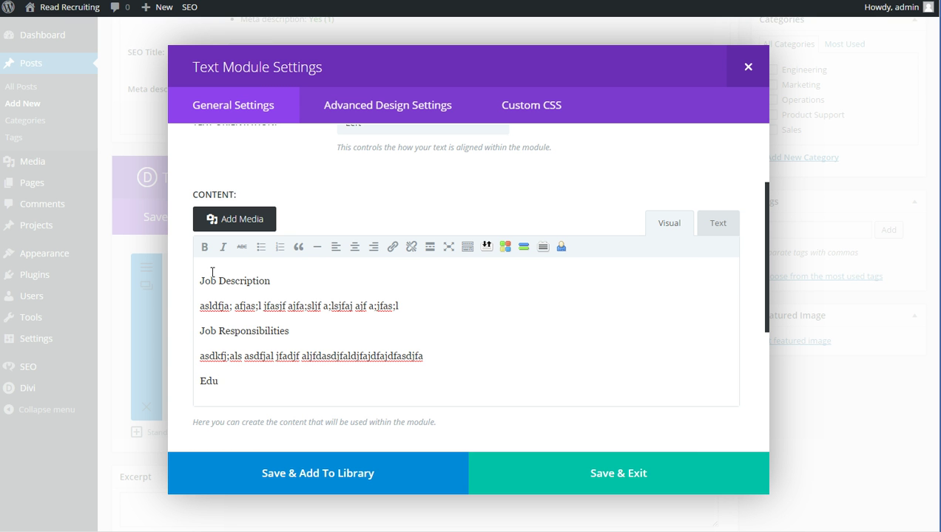
type("catio")
type("n")
key("Return")
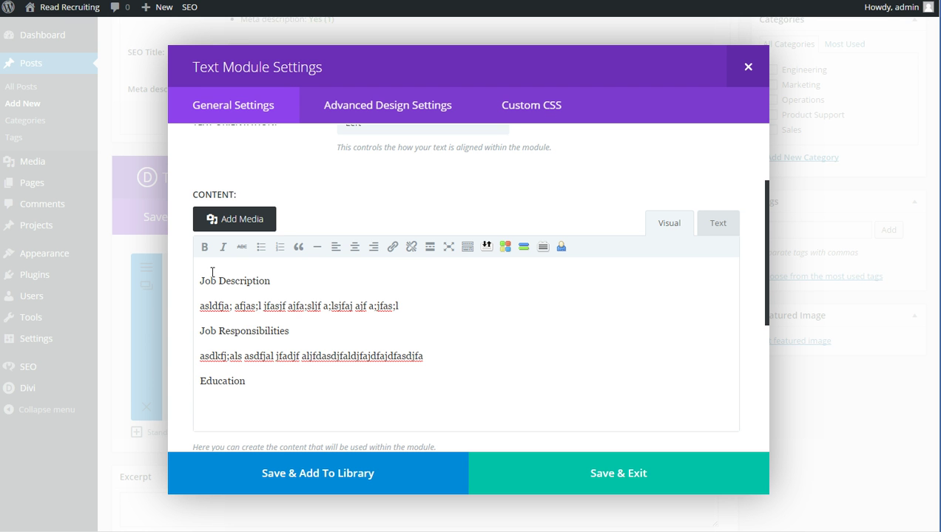
left_click(261, 247)
type("BS in mining engineering")
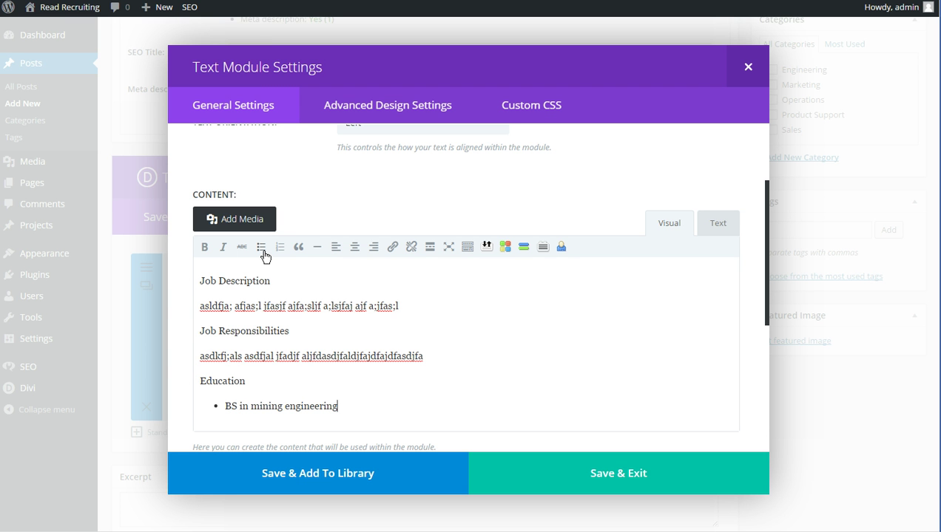
key("Return")
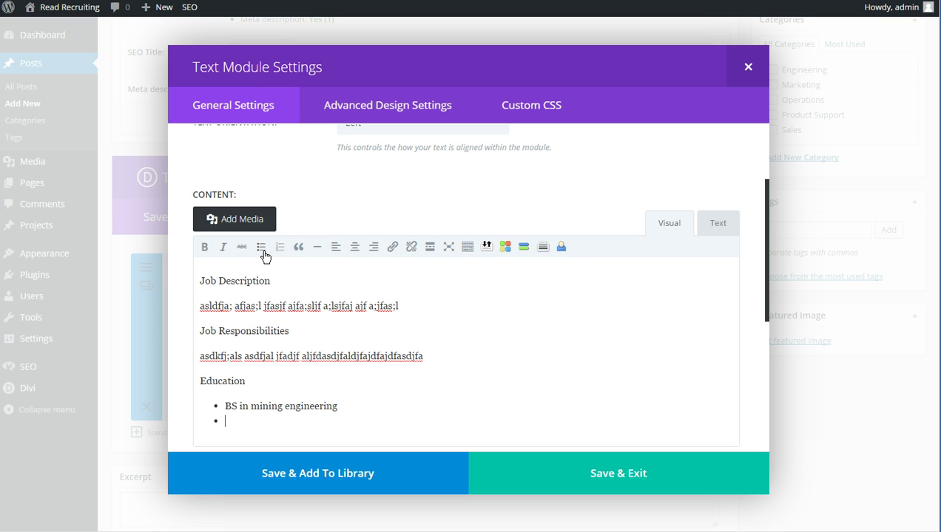
type("MBA preferred")
key("Return")
key("Return")
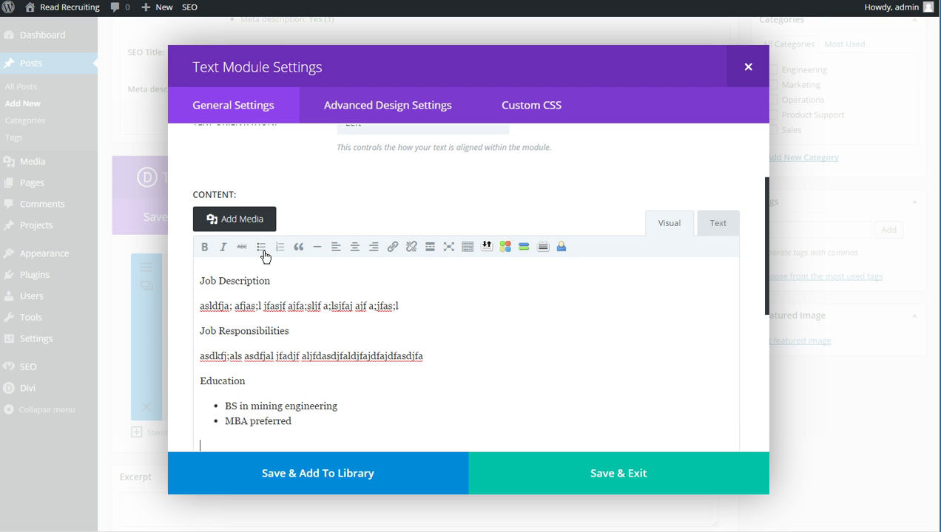
Add an Experience heading reading 'Not less than 10 years in the salt mines.' and save the module.
type("Experience")
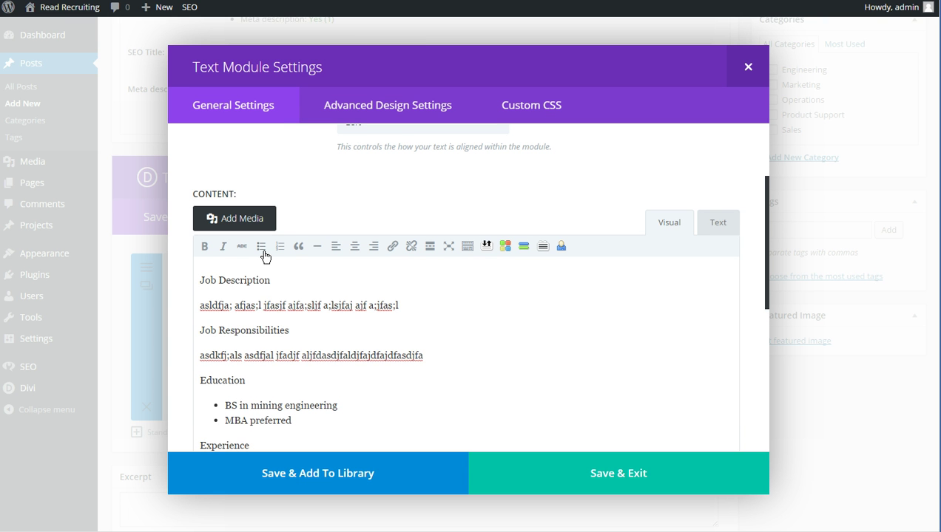
scroll(262, 250, "down", 3)
left_click(199, 339)
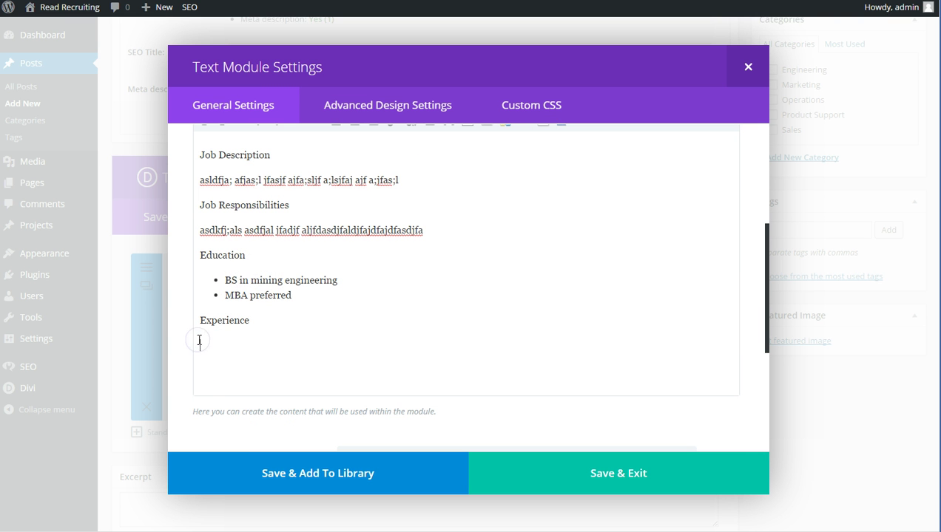
type("Not less than 10 years in the salt mines.")
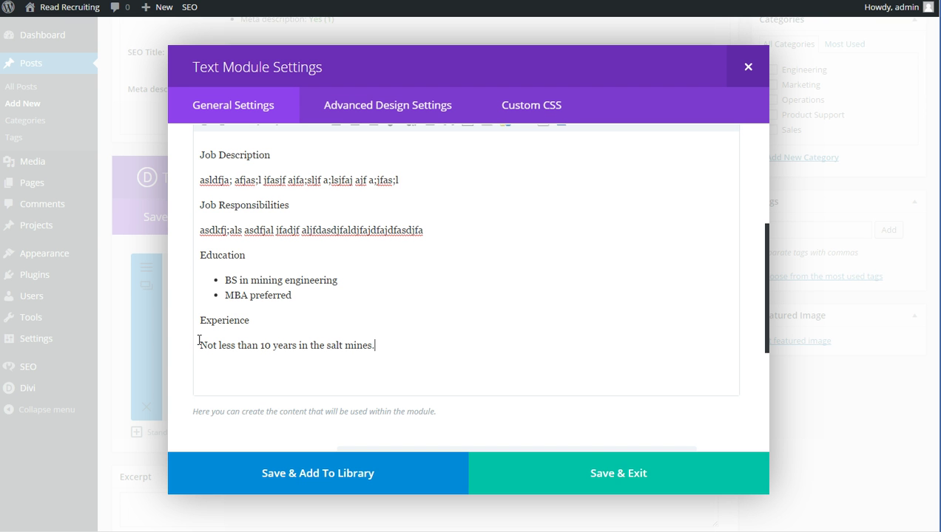
left_click(582, 477)
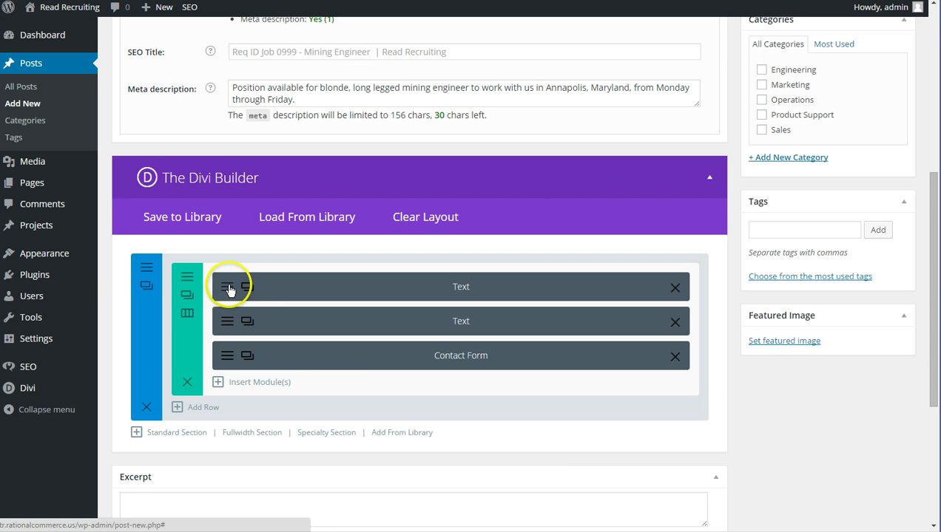
Bold the Job Description, Job Responsibilities and Education headings and save.
left_click(228, 287)
scroll(244, 311, "down", 2)
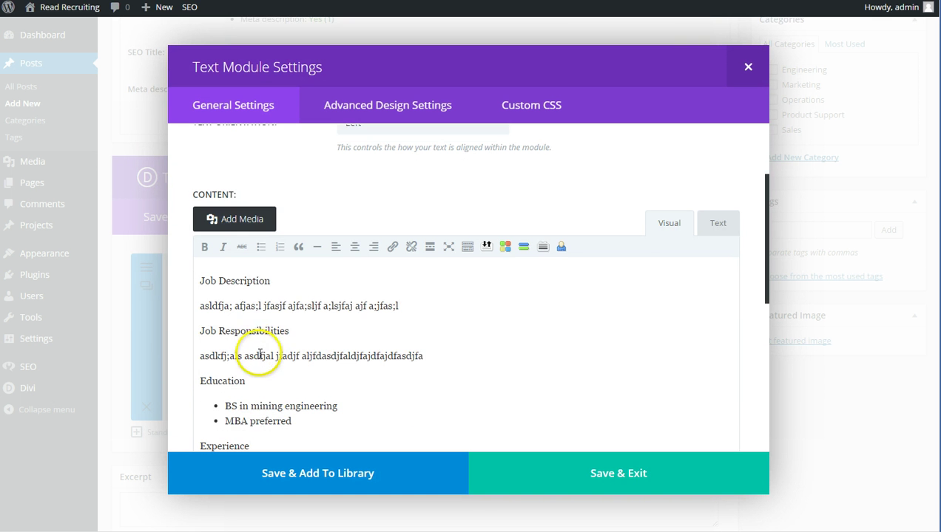
left_click(273, 282)
left_click_drag(273, 282, 188, 277)
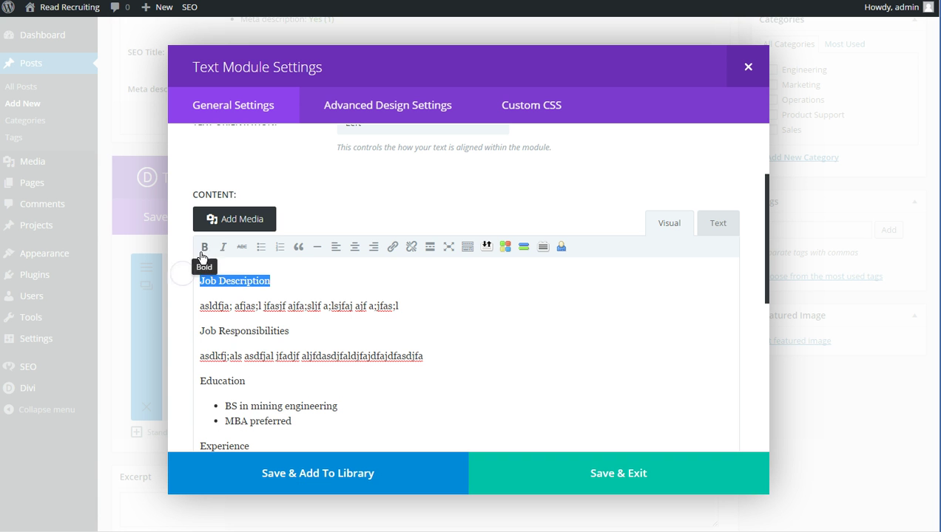
left_click(204, 249)
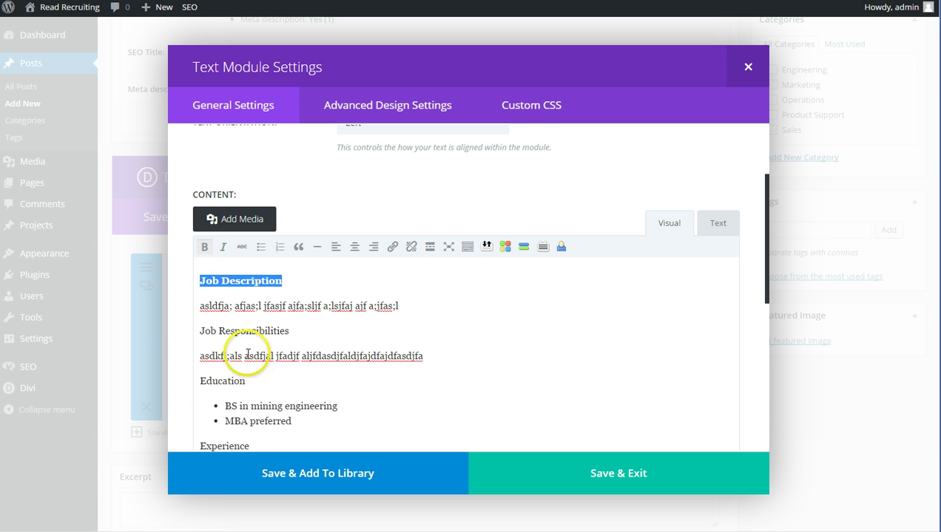
left_click_drag(293, 331, 185, 324)
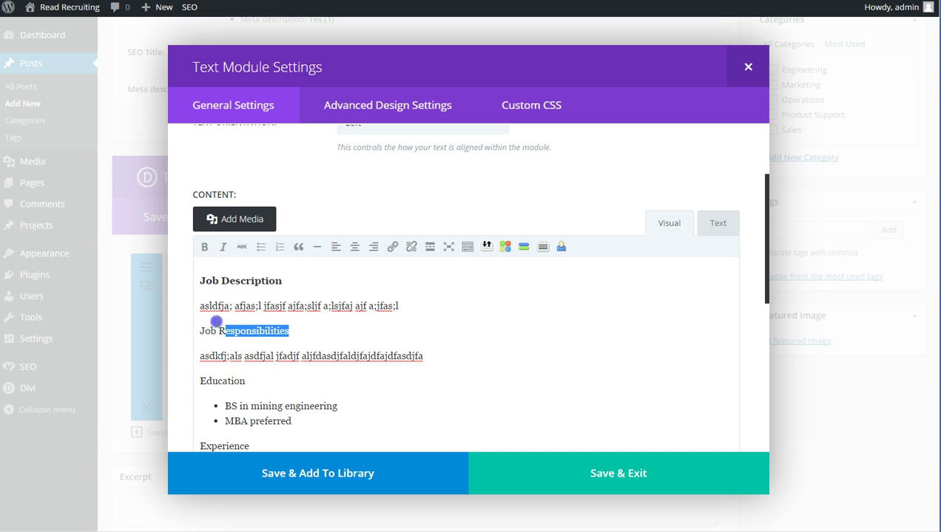
left_click(202, 249)
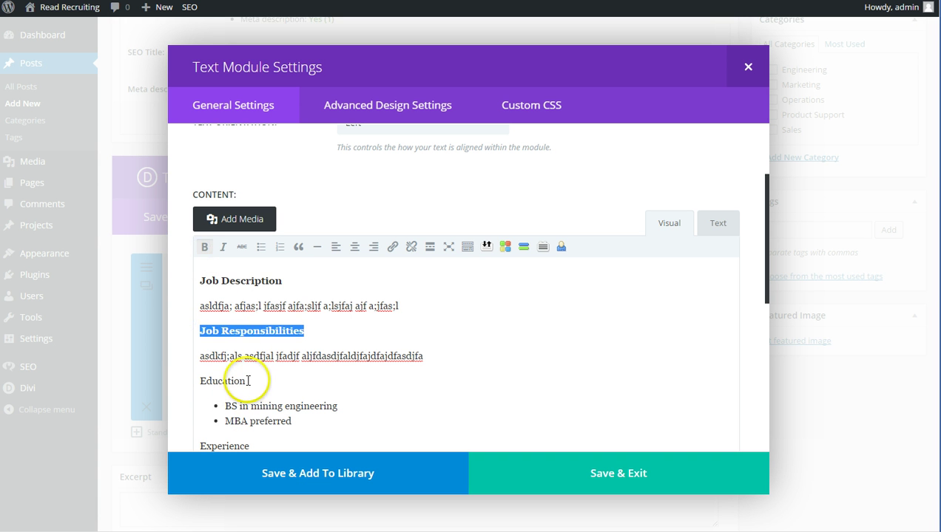
left_click_drag(247, 380, 197, 373)
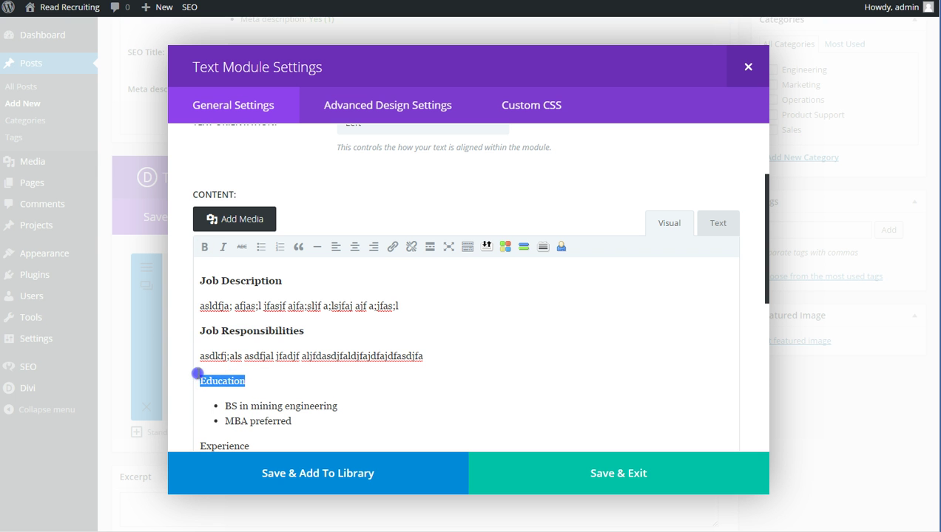
left_click(205, 248)
left_click(617, 477)
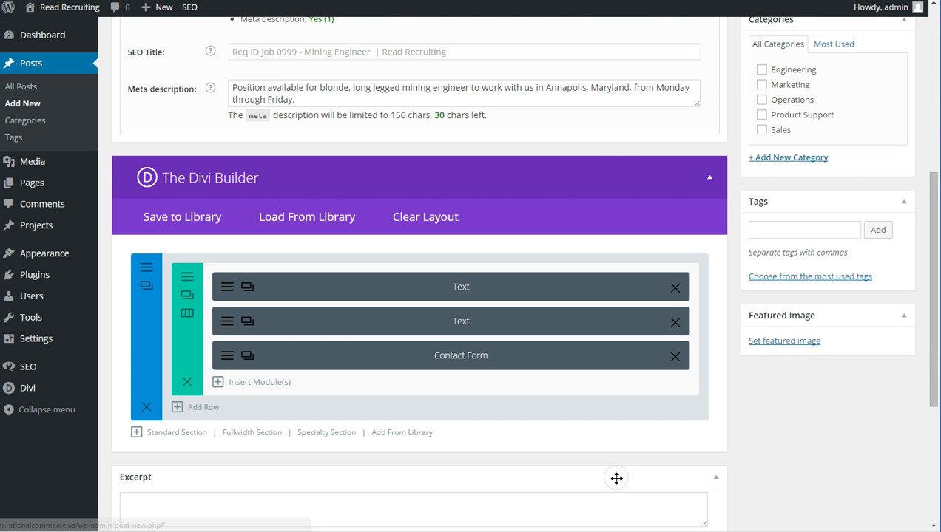
Extend the first heading to 'Job Description for Mining Engineer'.
left_click(224, 290)
scroll(262, 296, "down", 1)
scroll(265, 318, "down", 1)
left_click(283, 282)
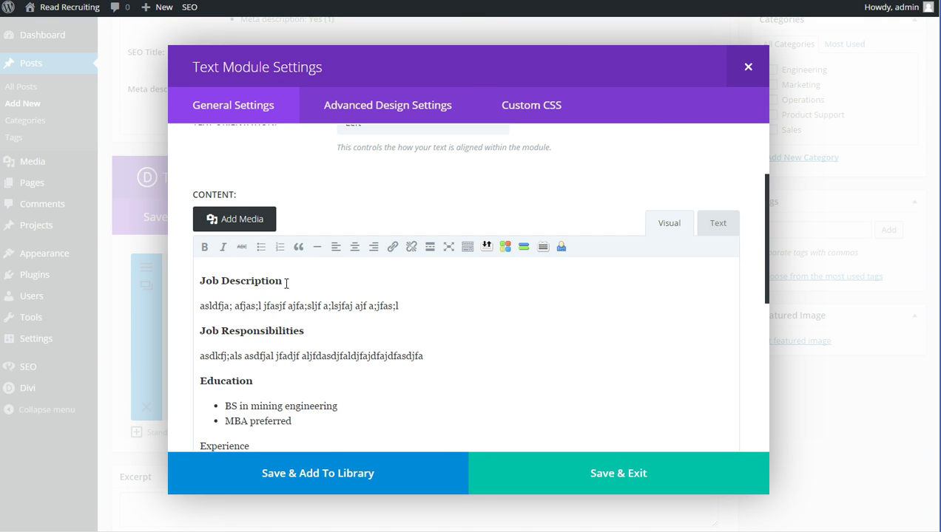
left_click(284, 284)
type("for Mining Engineer")
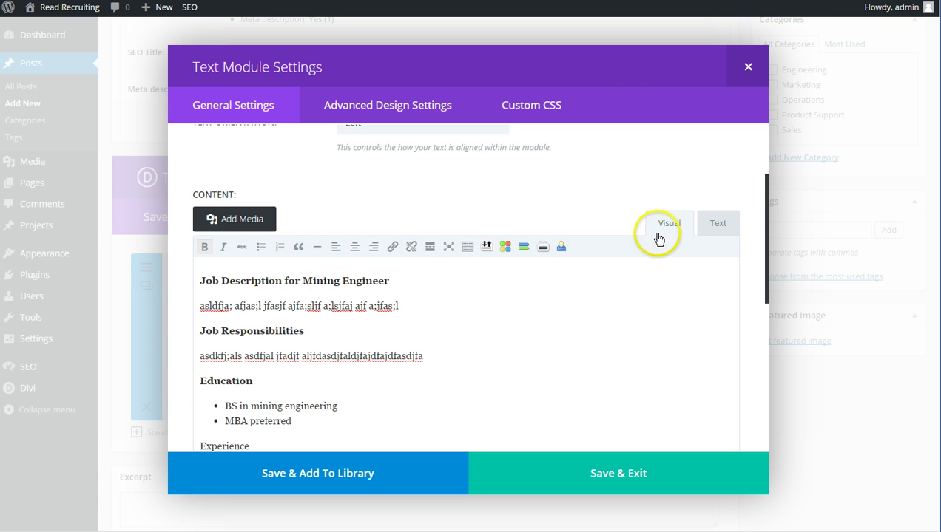
Change the first heading's <strong> tags to <h2> in the HTML view and save.
left_click(716, 229)
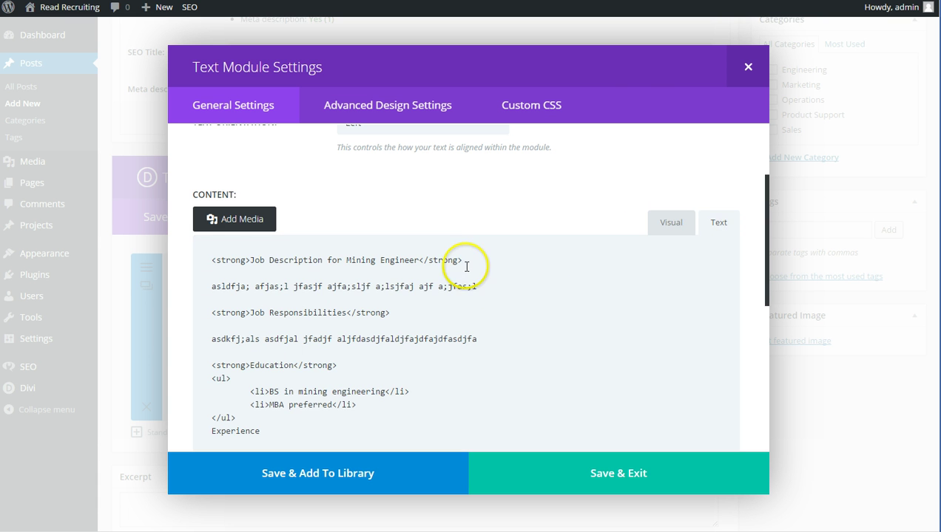
left_click(252, 260)
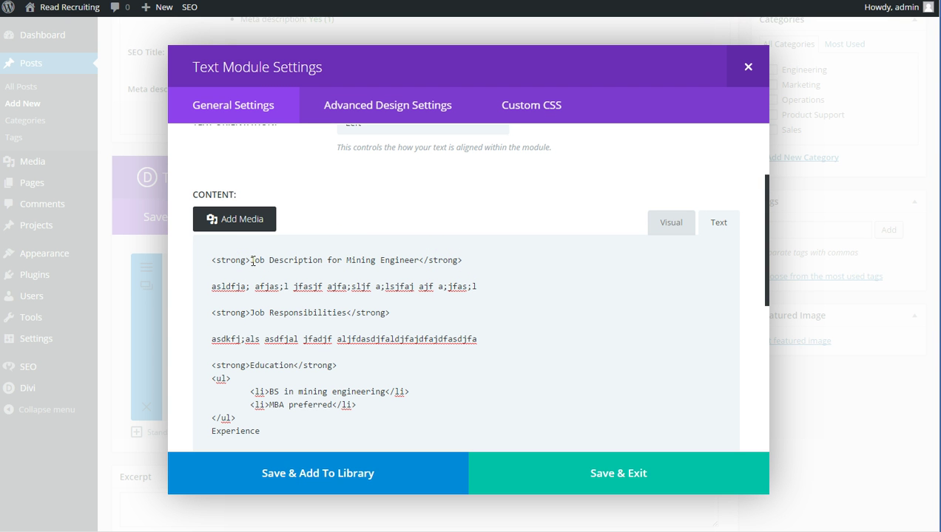
key("BackSpace")
key("BackSpace")
key("BackSpace")
key("BackSpace")
key("BackSpace")
key("BackSpace")
key("BackSpace")
type("h2>")
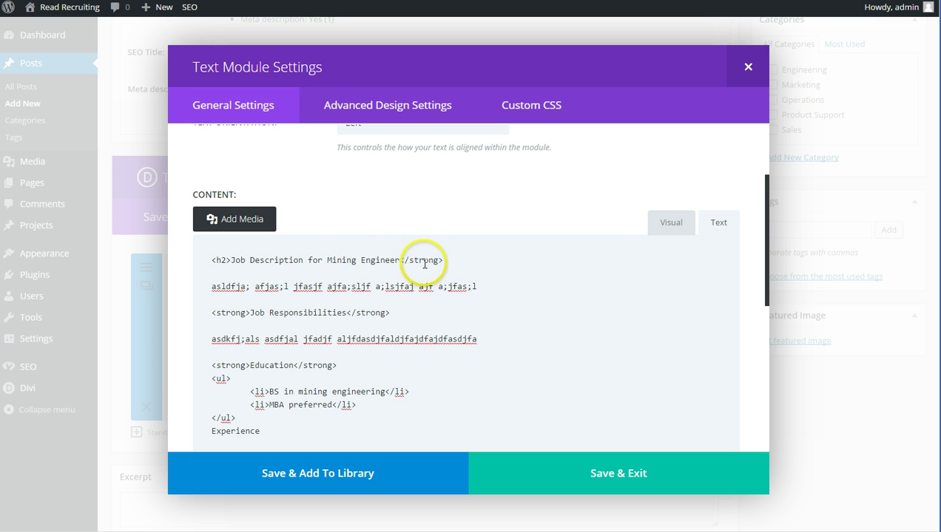
left_click(439, 260)
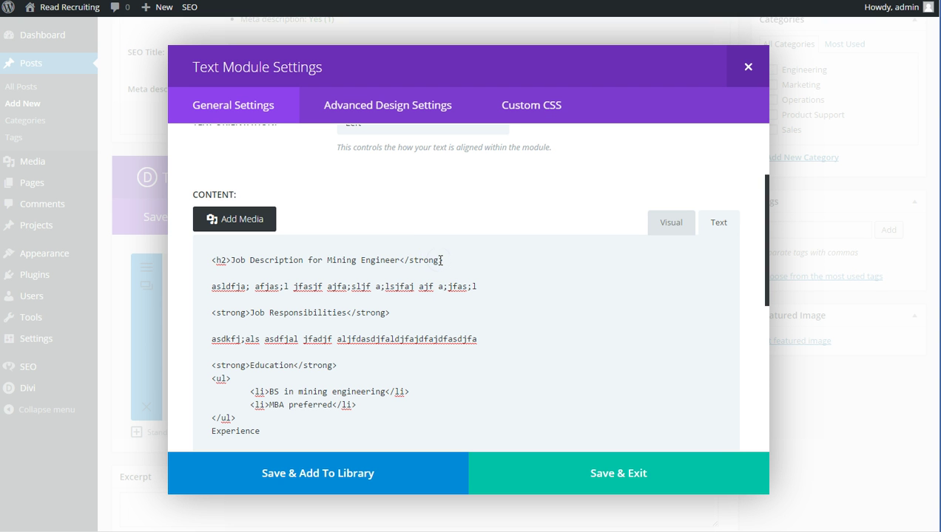
key("BackSpace")
left_click(618, 474)
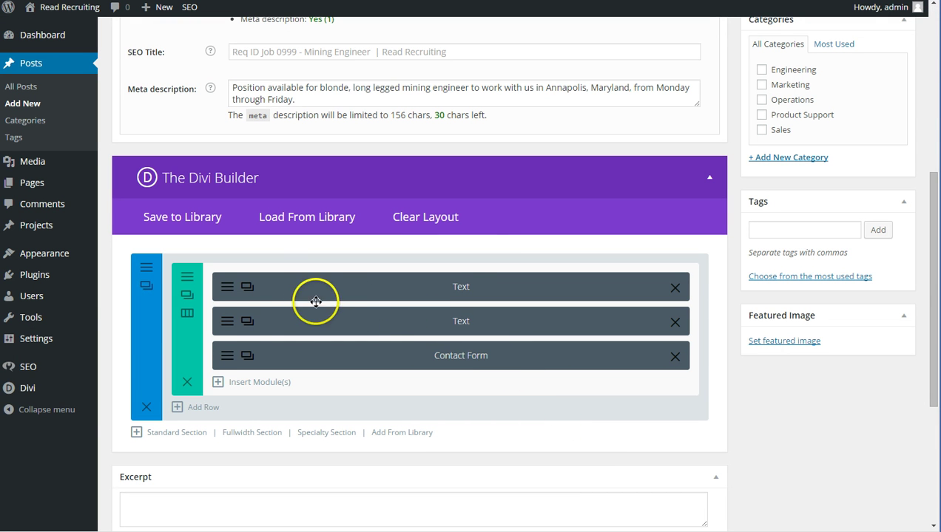
Fill in job details: Permanent, 10 years, 1 opening, Annapolis, Maryland, and save the module.
left_click(230, 322)
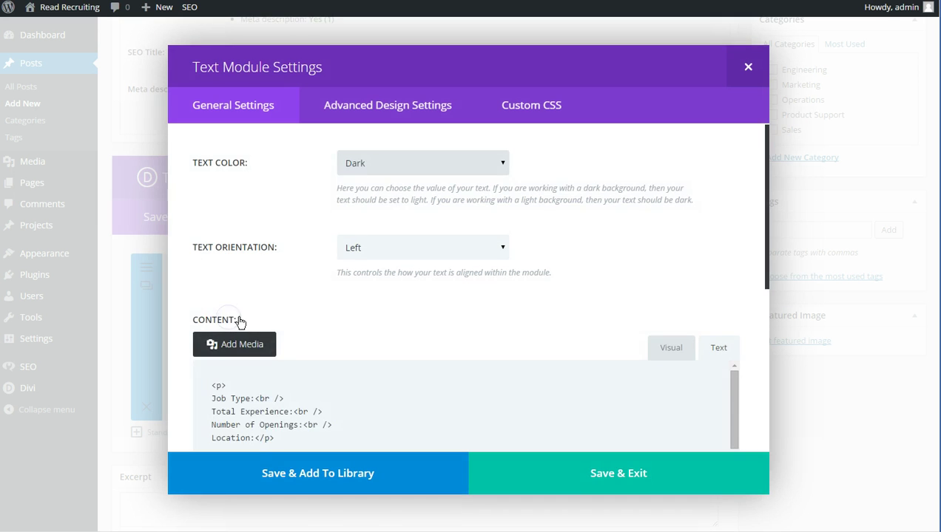
scroll(296, 326, "down", 1)
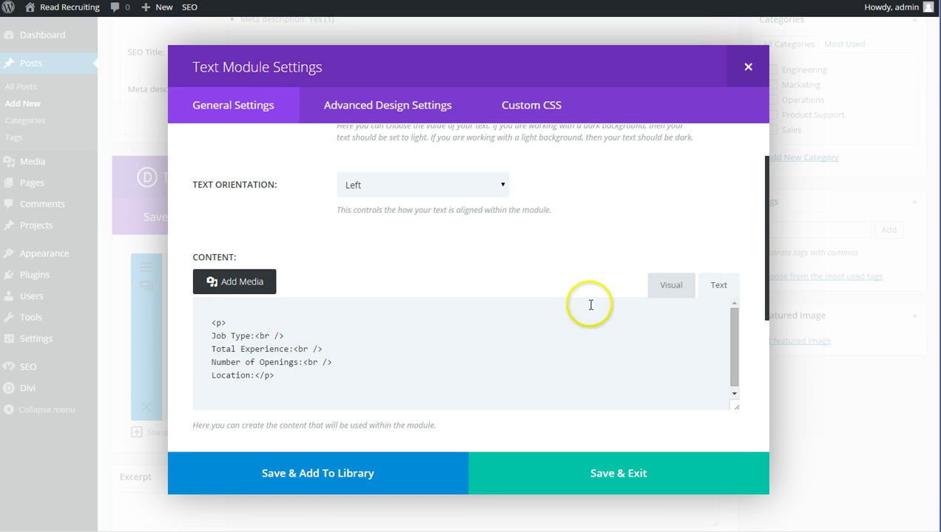
left_click(652, 285)
left_click(254, 344)
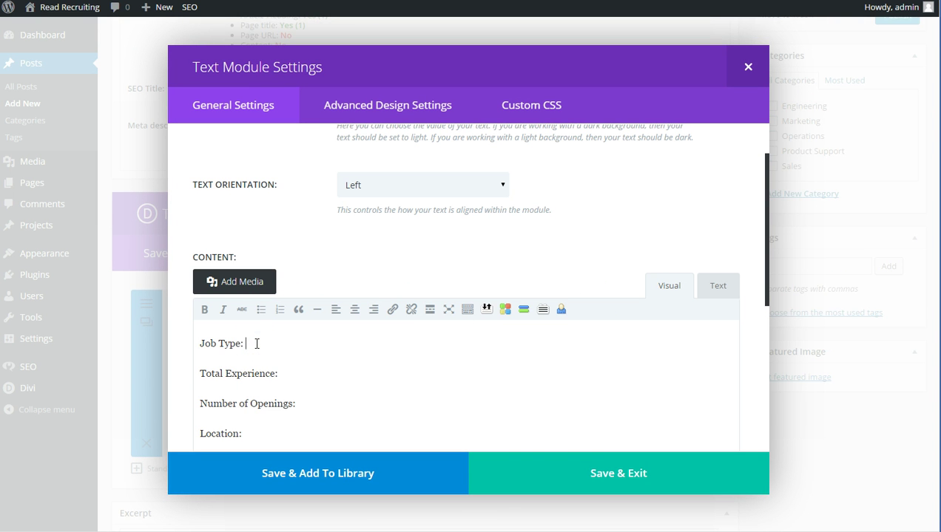
type("Permanent")
left_click(314, 377)
type("0 years")
left_click(303, 405)
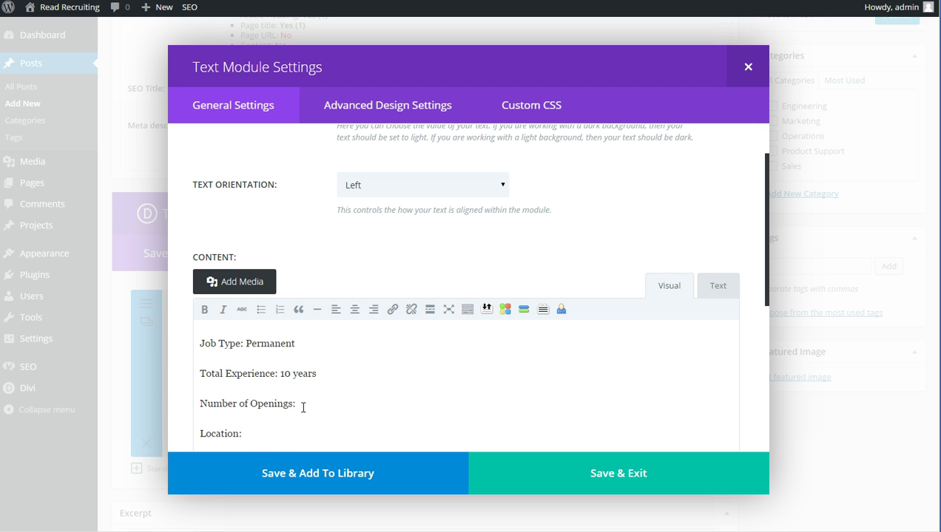
type("1")
left_click(264, 434)
type("nnapolis, Maryland")
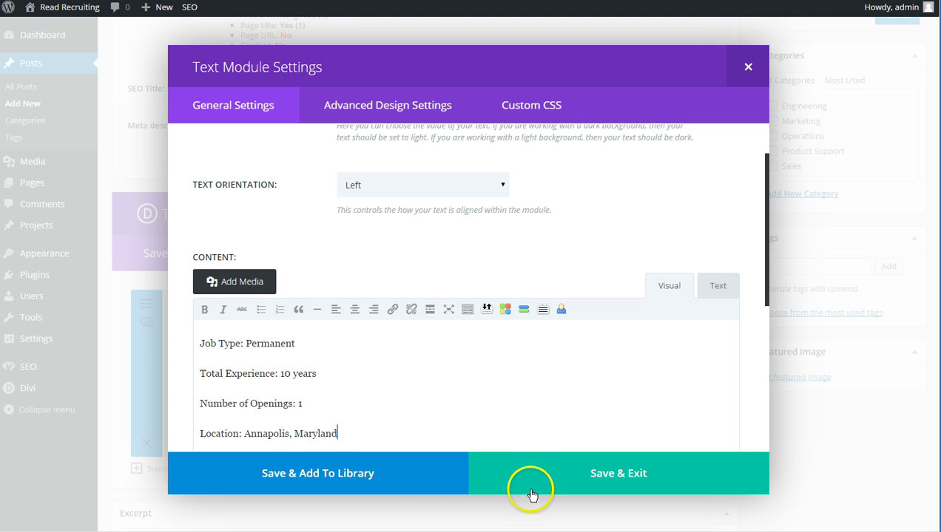
left_click(530, 485)
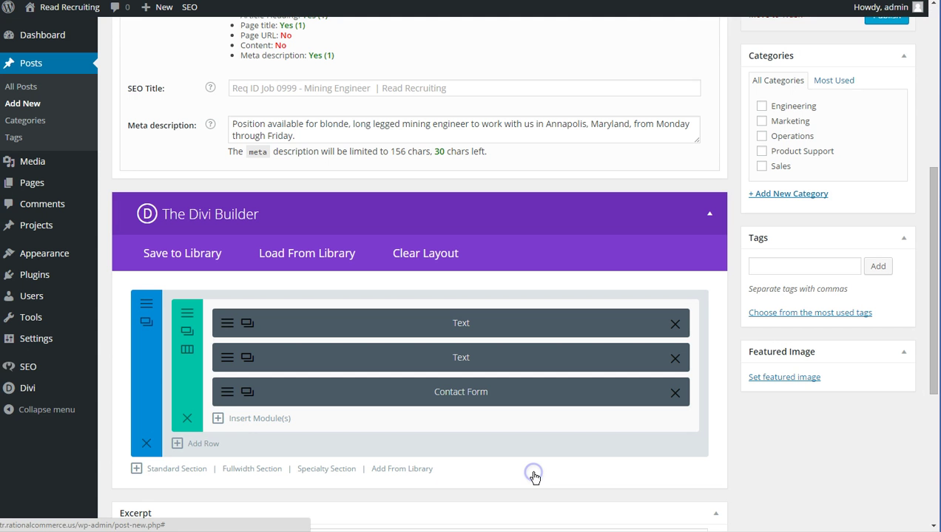
left_click(224, 392)
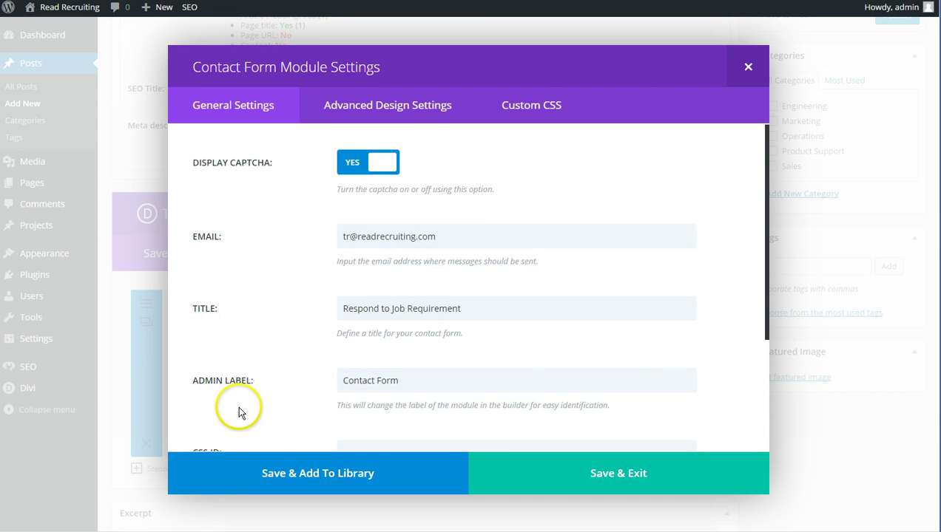
scroll(244, 409, "down", 3)
scroll(243, 408, "up", 3)
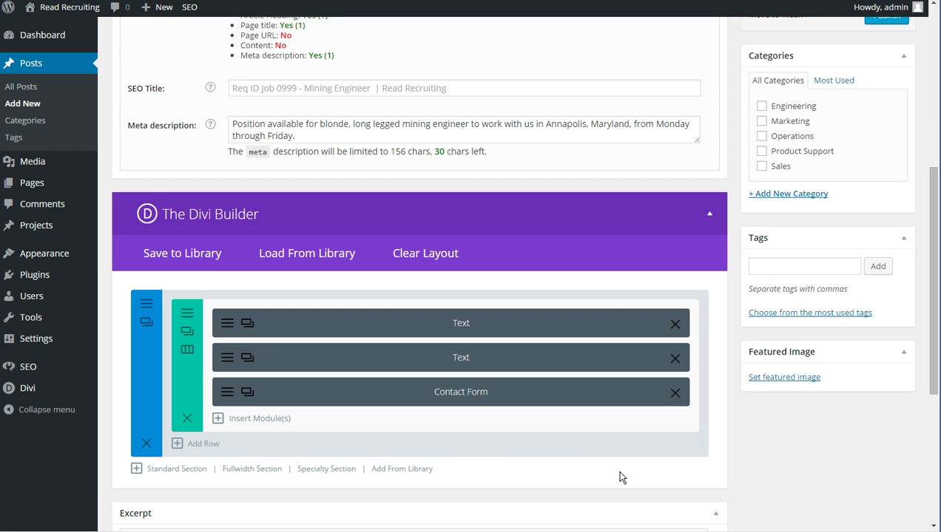
left_click(612, 474)
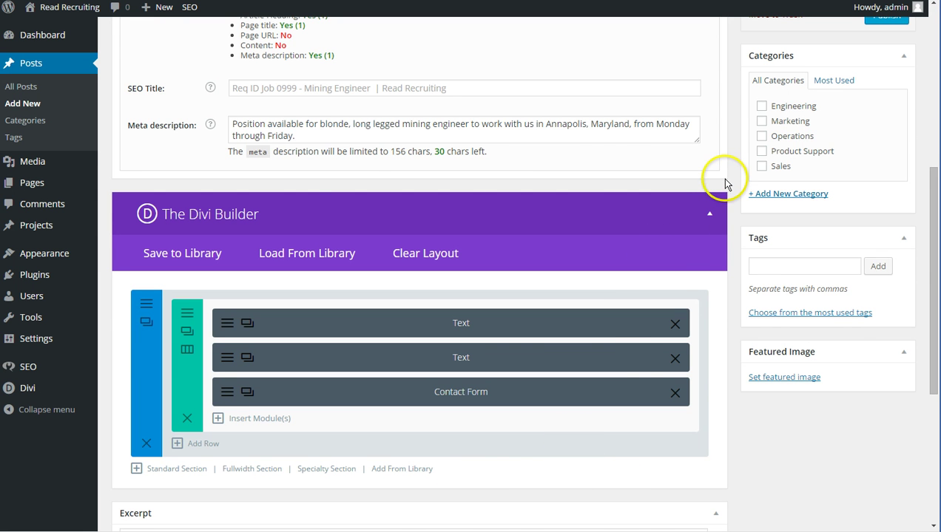
Tick Engineering and add the tags permanent, plant_manager and accounting from the most used tags.
scroll(725, 187, "up", 2)
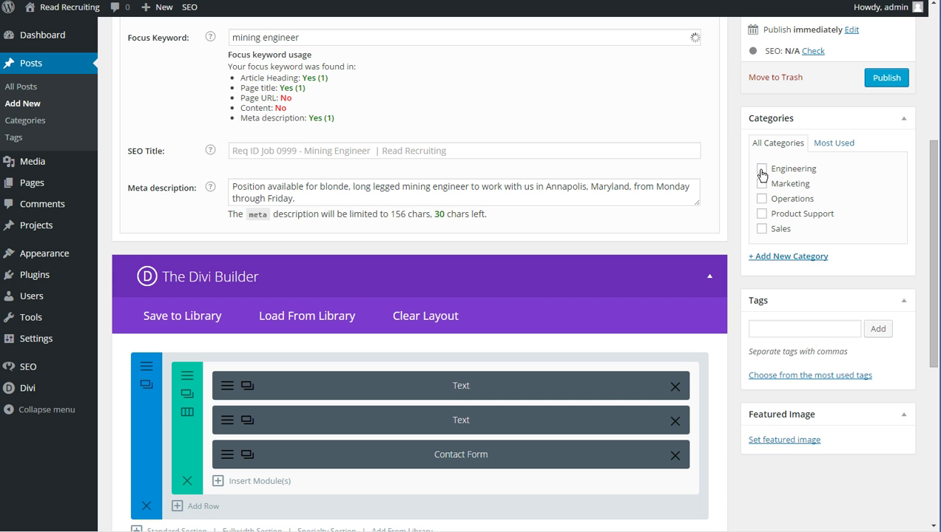
left_click(762, 170)
left_click(783, 379)
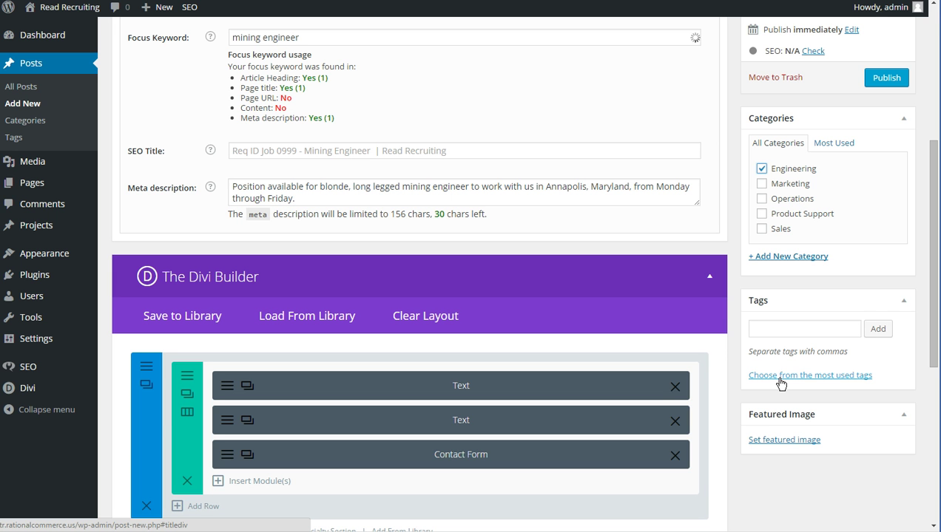
left_click(780, 380)
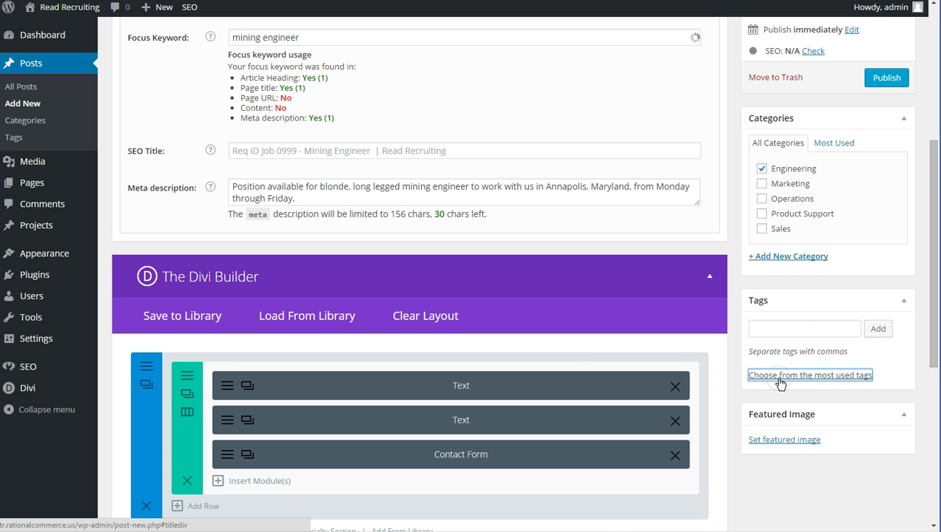
scroll(742, 386, "down", 3)
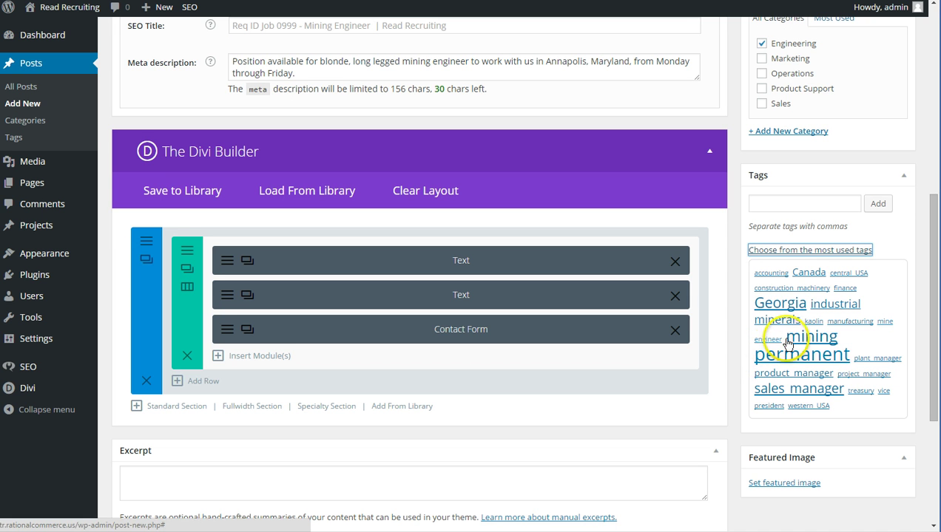
left_click(808, 357)
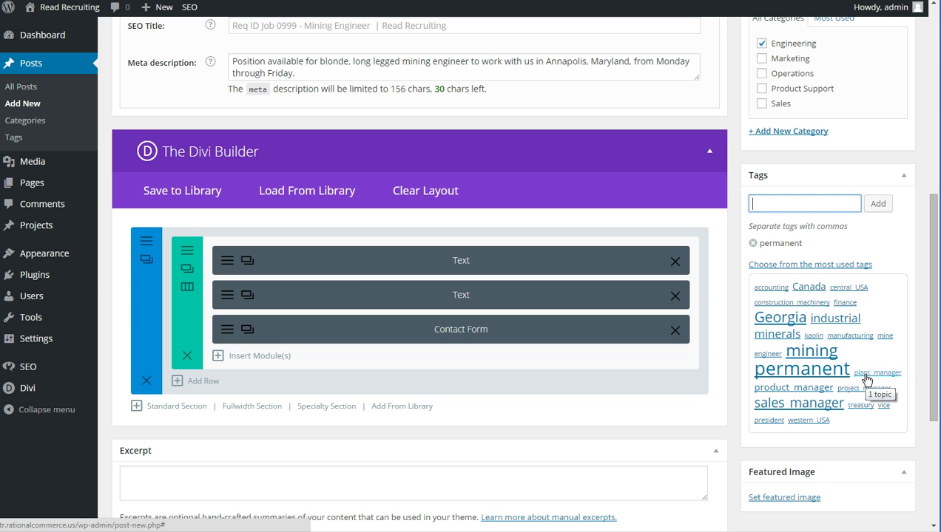
left_click(867, 374)
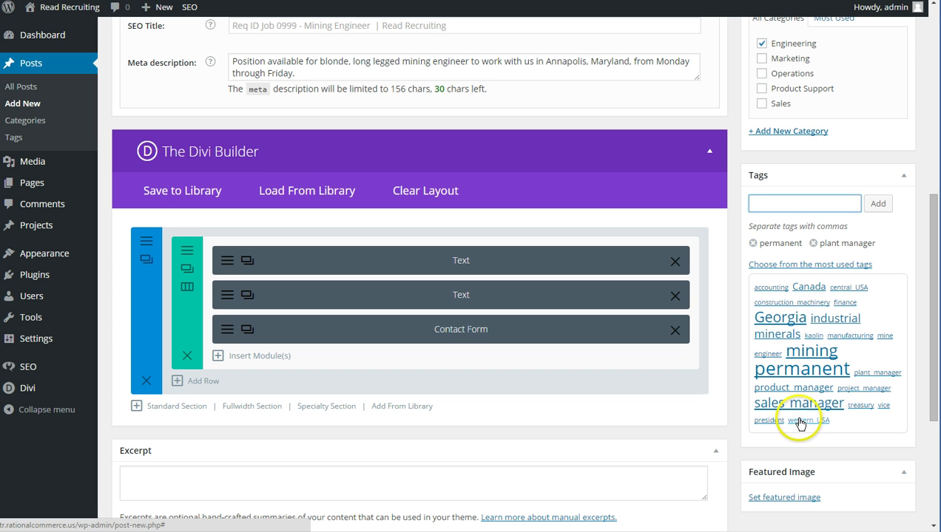
left_click(769, 287)
scroll(789, 330, "down", 5)
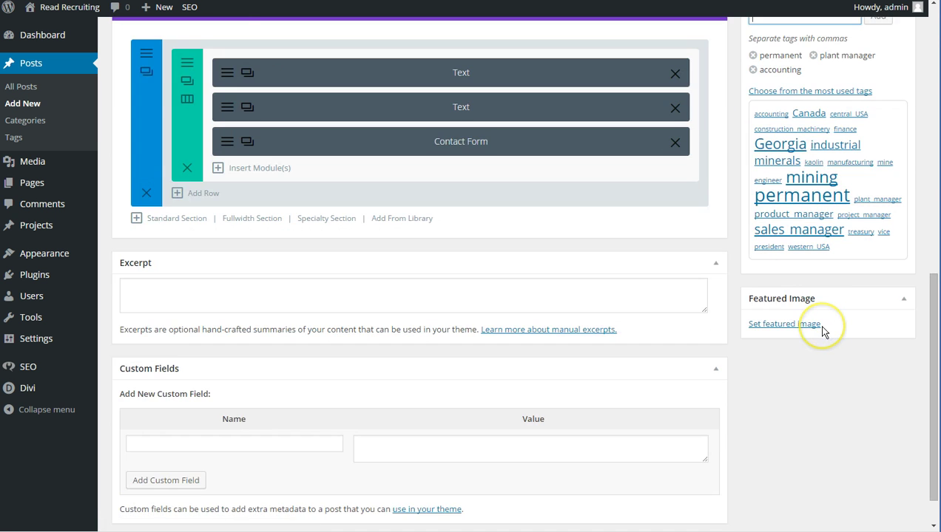
scroll(823, 331, "up", 5)
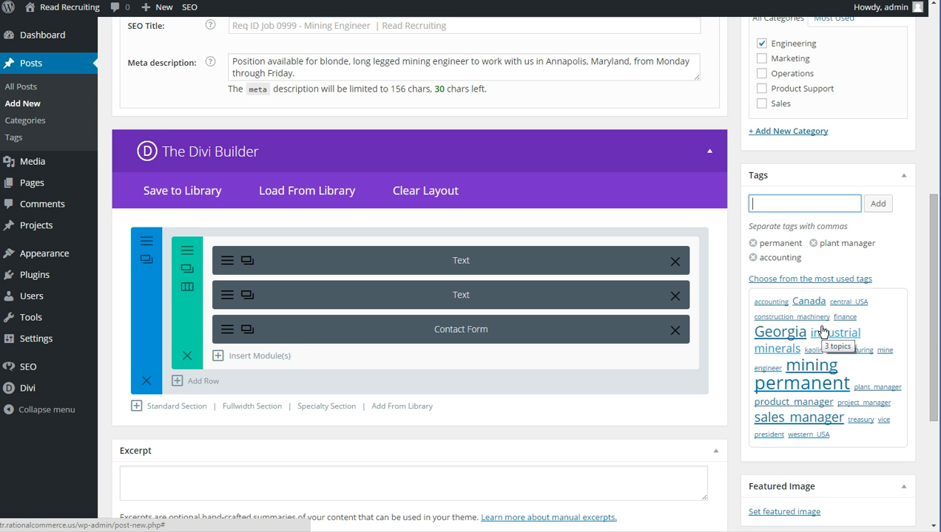
Scroll through the preview to check the description, job details and response form.
scroll(822, 331, "up", 4)
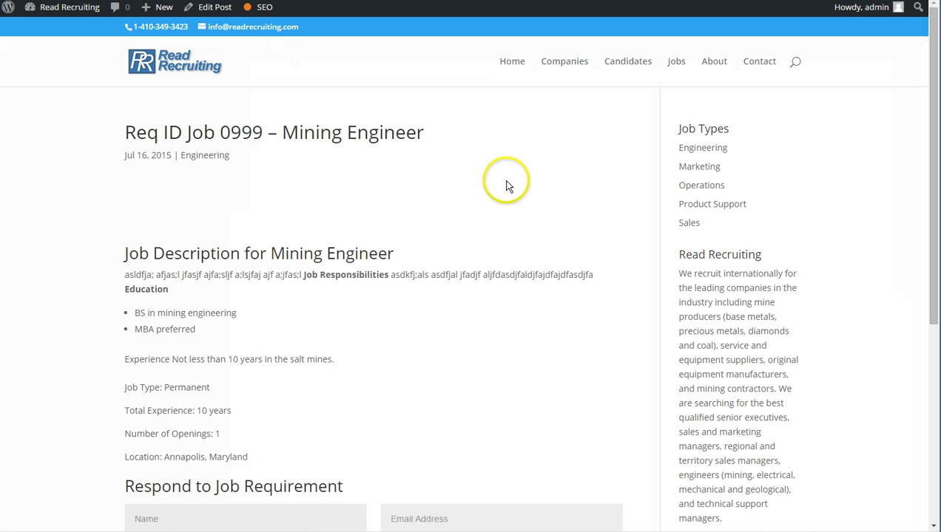
scroll(506, 185, "down", 2)
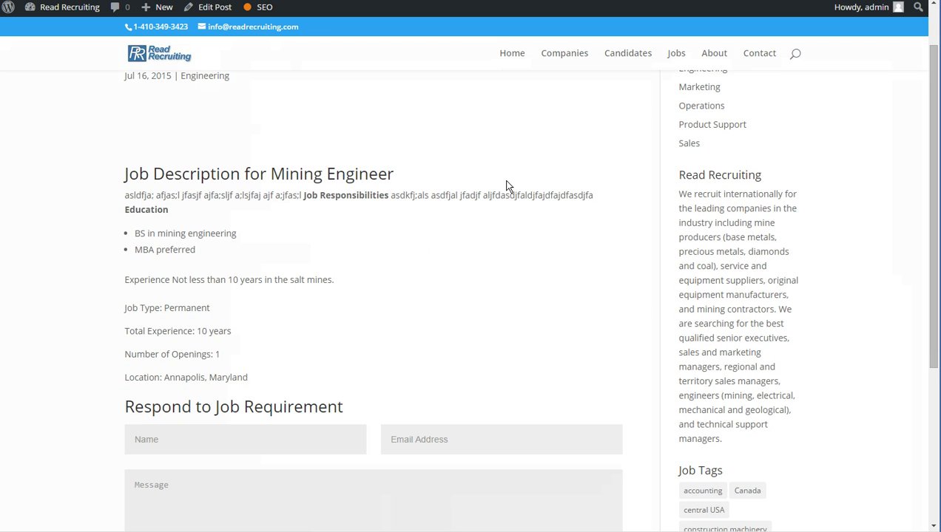
scroll(506, 185, "up", 2)
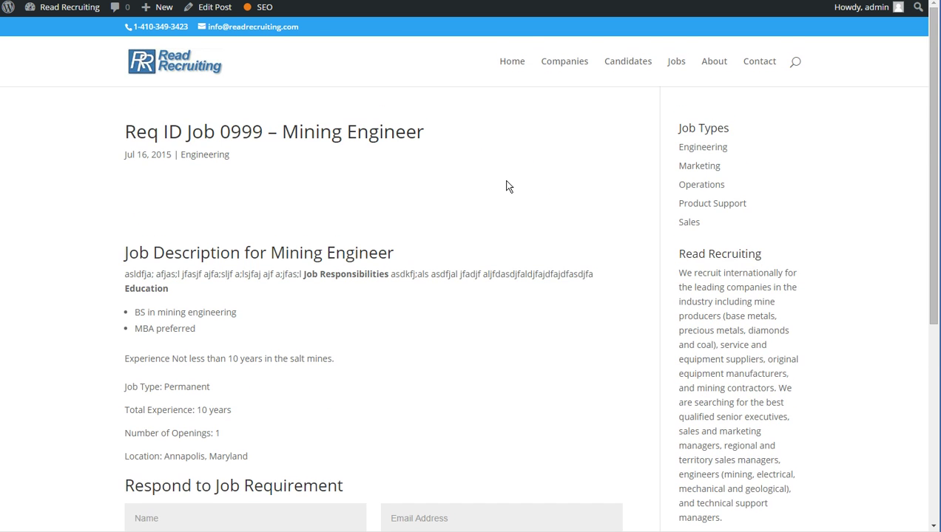
scroll(506, 185, "down", 4)
scroll(506, 185, "down", 3)
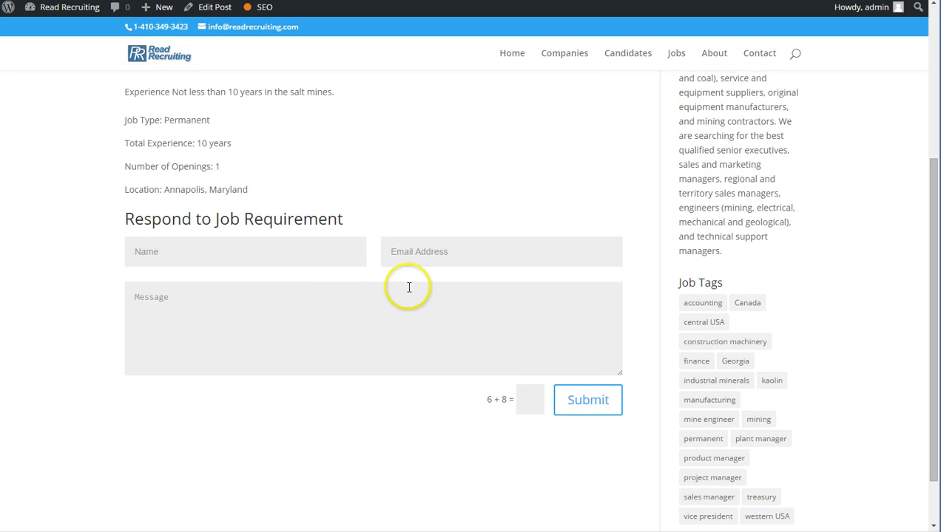
scroll(500, 239, "up", 5)
scroll(475, 256, "up", 1)
scroll(495, 287, "down", 5)
scroll(505, 294, "down", 3)
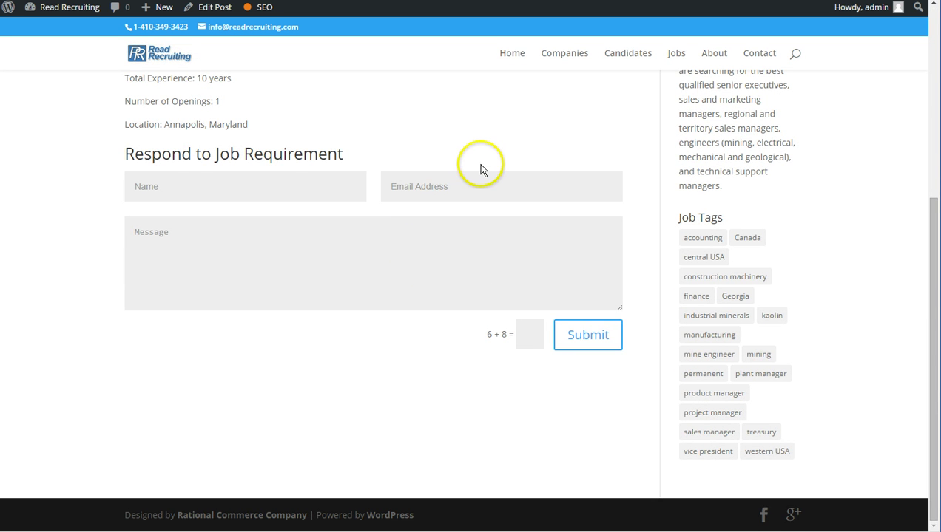
scroll(494, 215, "up", 4)
scroll(500, 223, "up", 3)
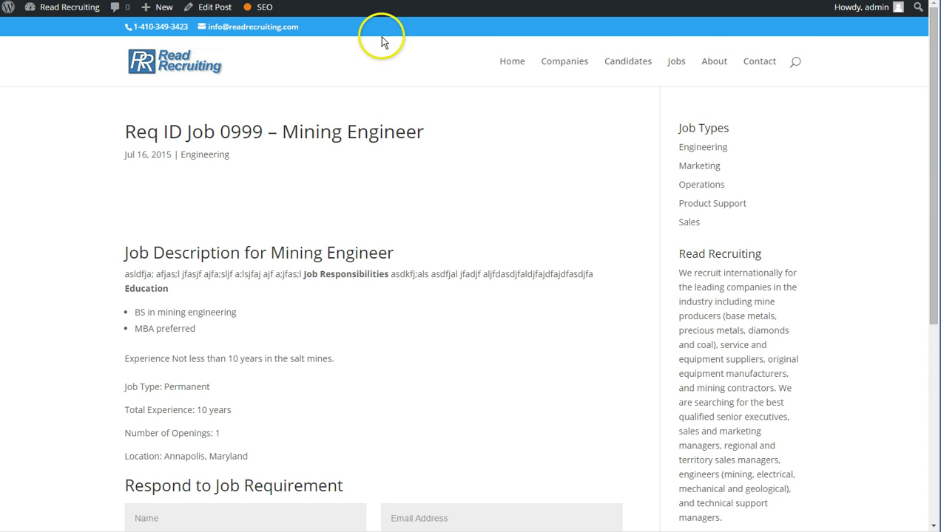
Reopen the Job 0999 Mining Engineer draft from the admin bar and review its Edit Post screen.
left_click(223, 9)
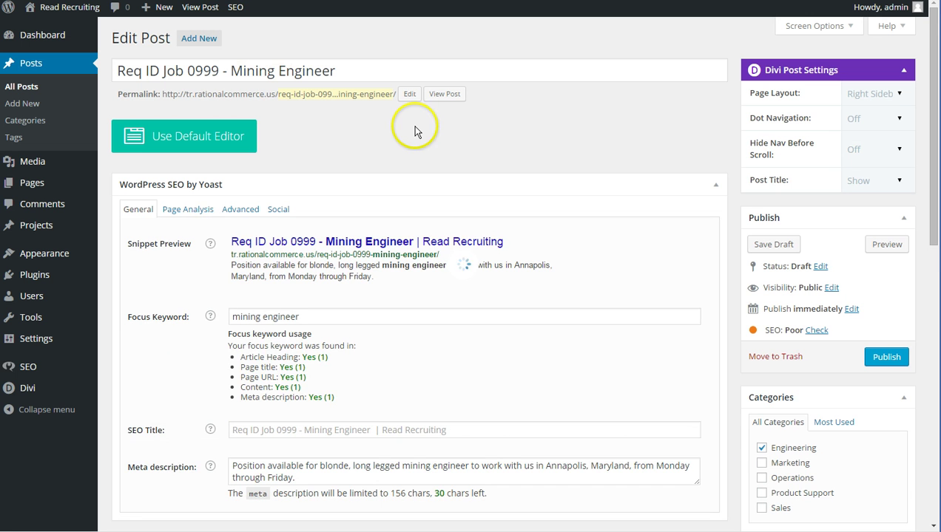
scroll(419, 144, "down", 1)
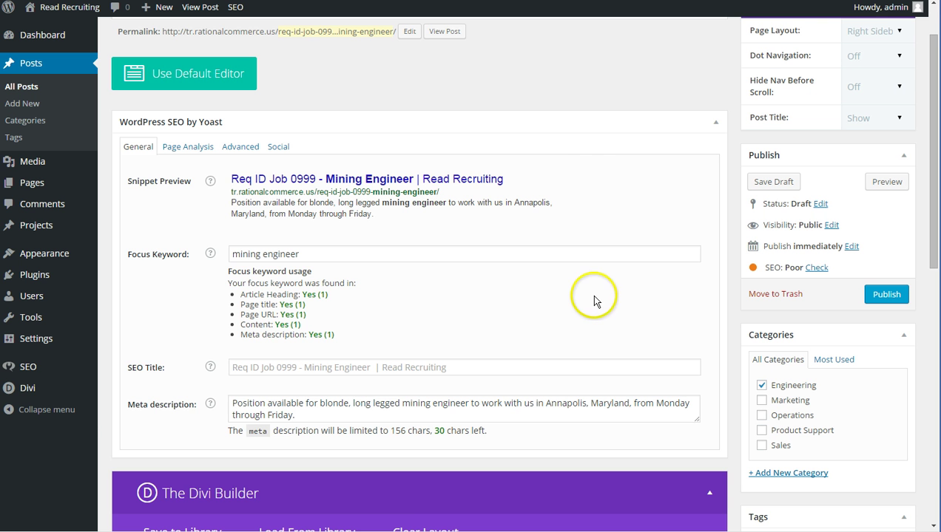
scroll(548, 298, "down", 3)
scroll(548, 299, "up", 4)
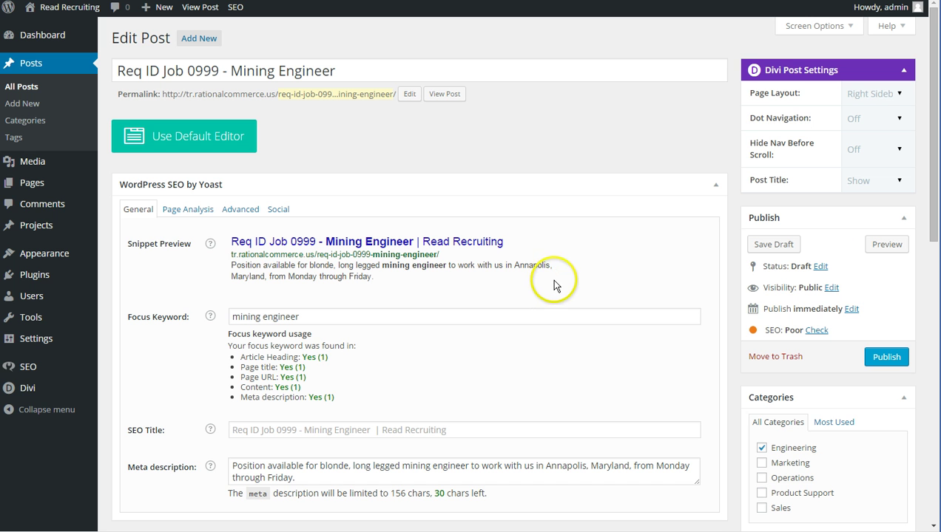
Trash the Job 0999 Mining Engineer draft from All Posts using the Move to Trash bulk action.
left_click(17, 91)
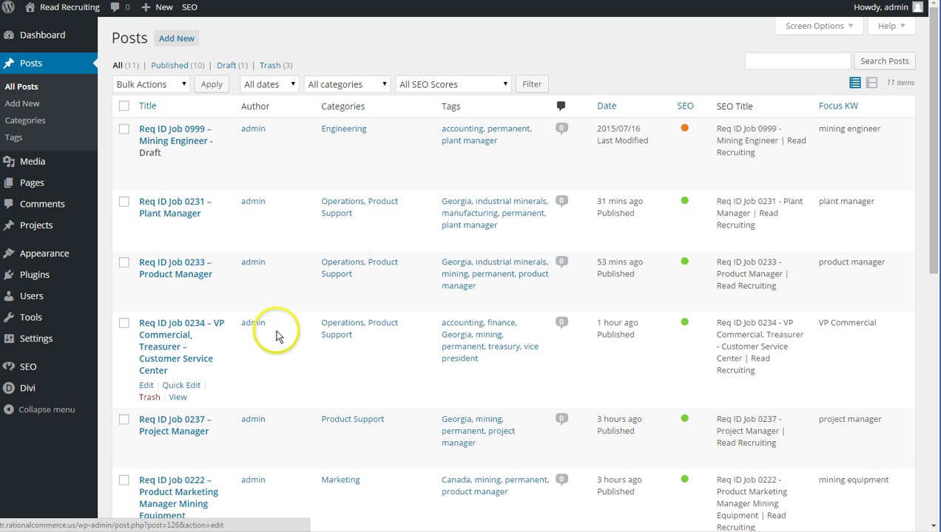
left_click(124, 129)
left_click(185, 84)
left_click(151, 124)
left_click(204, 84)
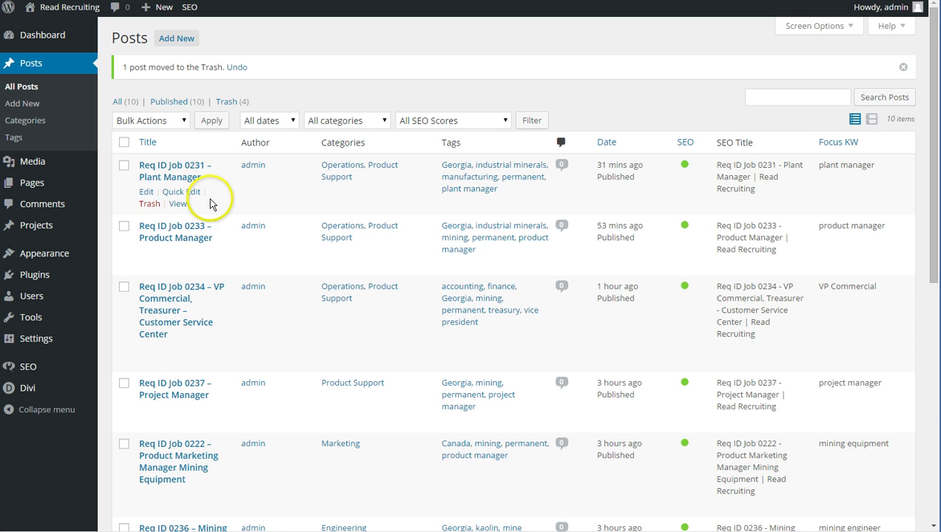
scroll(210, 200, "down", 1)
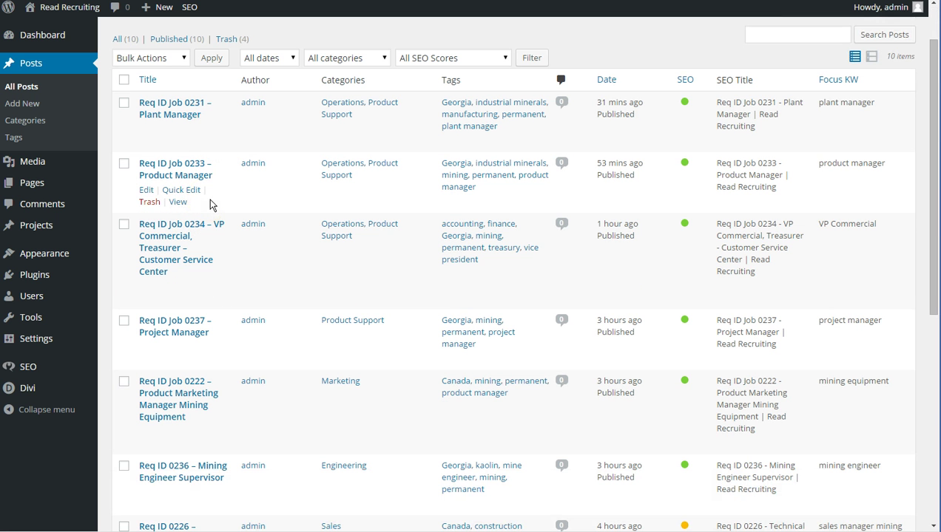